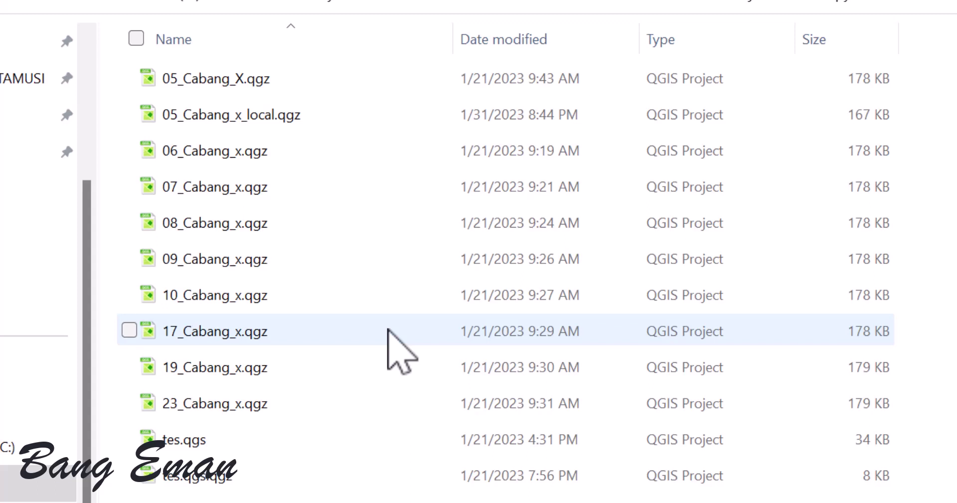
Launch QGIS Desktop 3.22.14.
{"action": "key", "text": "super"}
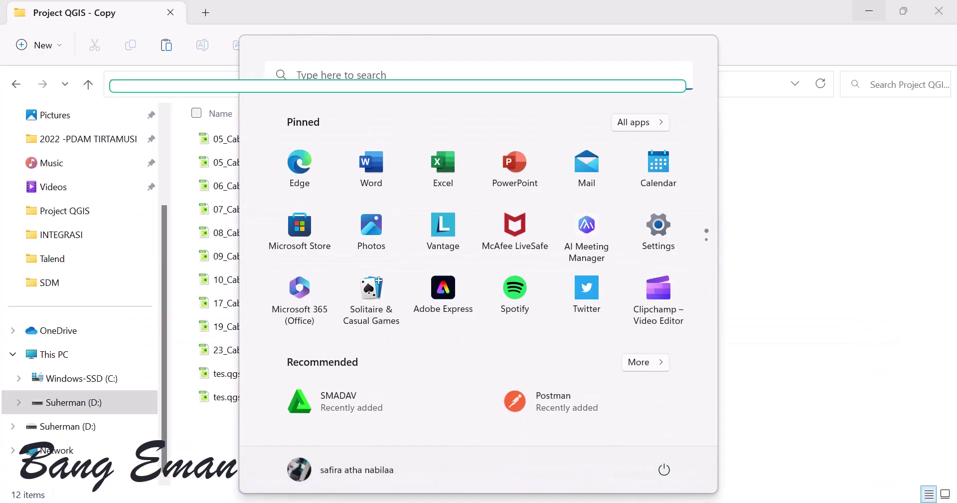
{"action": "type", "text": "qg"}
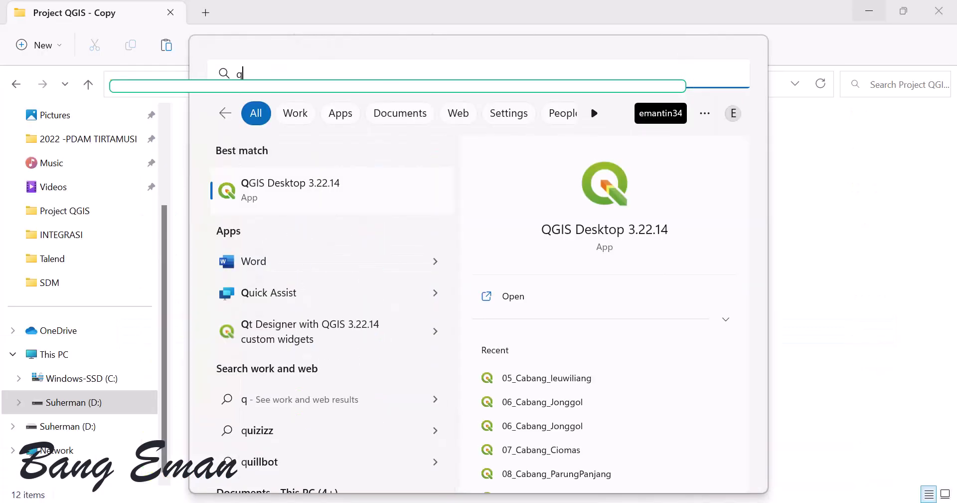
{"action": "left_click", "coordinate": [593, 238]}
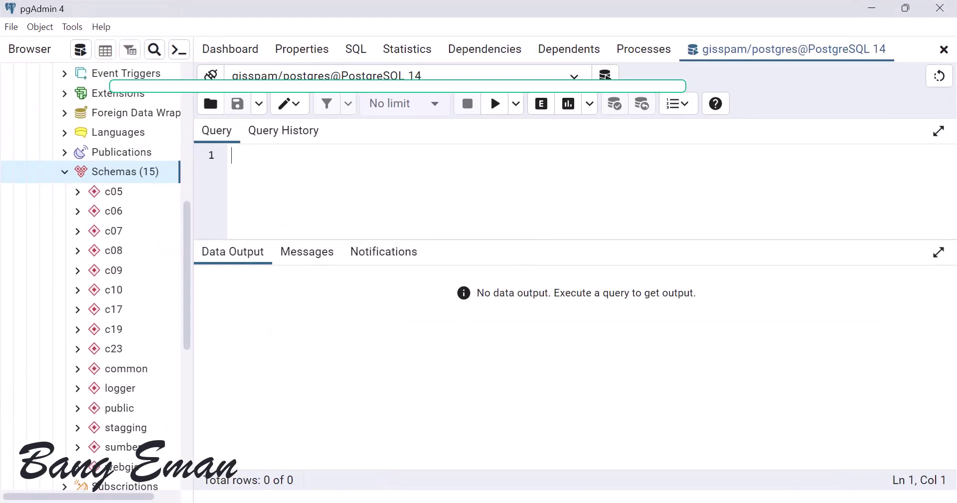
Review the schemas of the gisspam database in pgAdmin and return to QGIS.
{"action": "scroll", "coordinate": [153, 242], "scroll_direction": "down", "scroll_amount": 2}
{"action": "scroll", "coordinate": [152, 242], "scroll_direction": "up", "scroll_amount": 2}
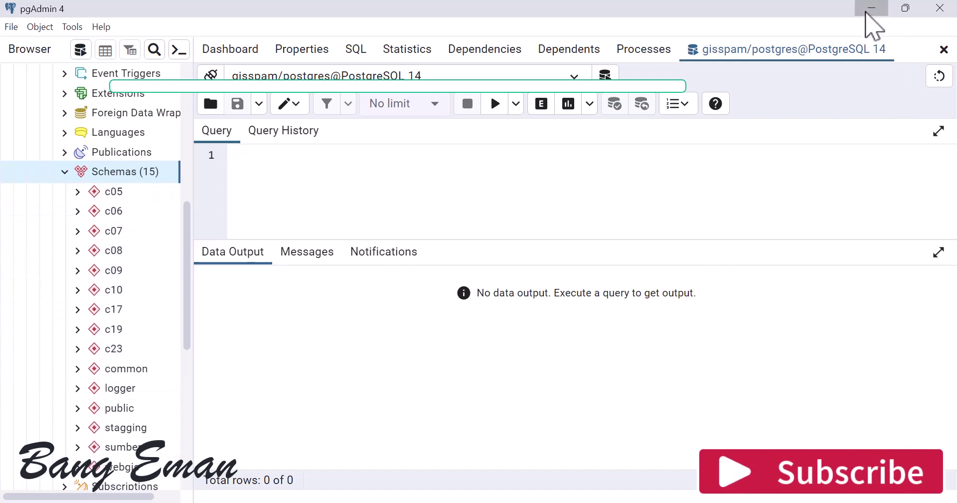
{"action": "left_click", "coordinate": [872, 8]}
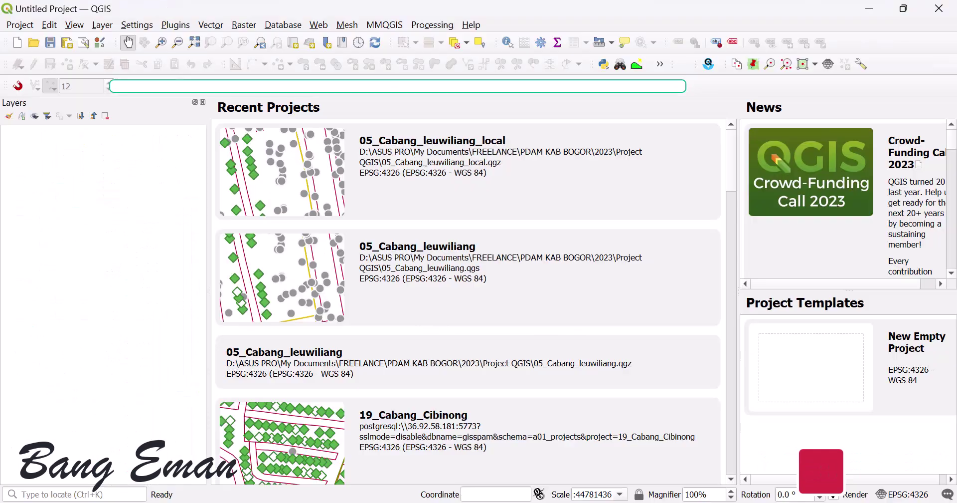
Start an empty project and open the project file 05_Cabang_x_local.qgz from the Project QGIS - Copy folder.
{"action": "left_click", "coordinate": [25, 45]}
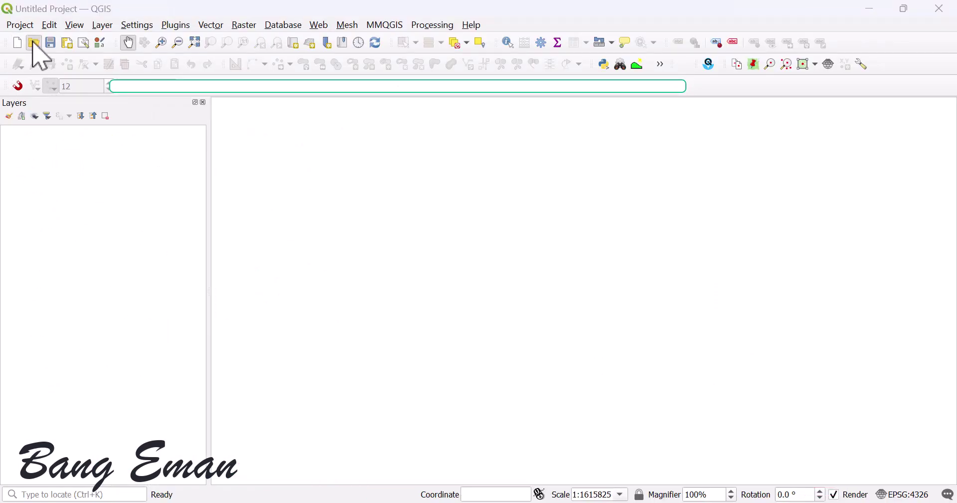
{"action": "left_click", "coordinate": [34, 43]}
{"action": "double_click", "coordinate": [208, 162]}
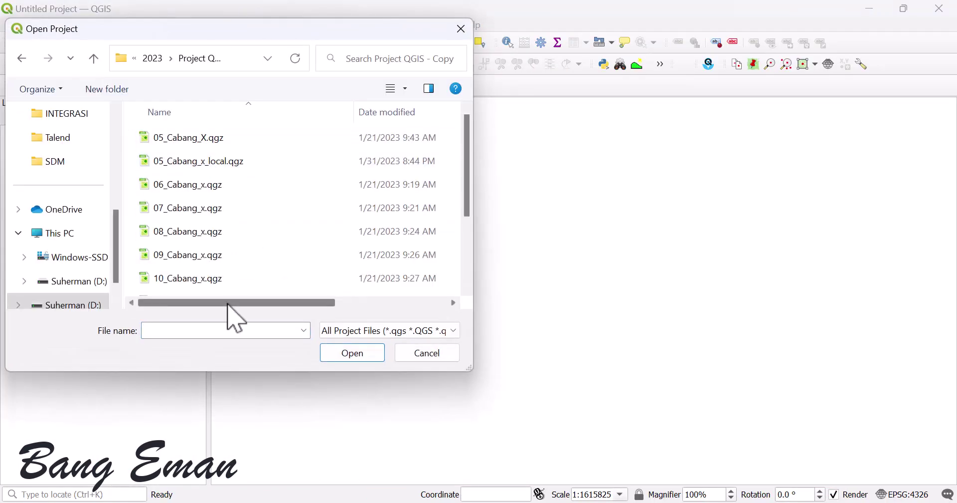
{"action": "left_click", "coordinate": [219, 166]}
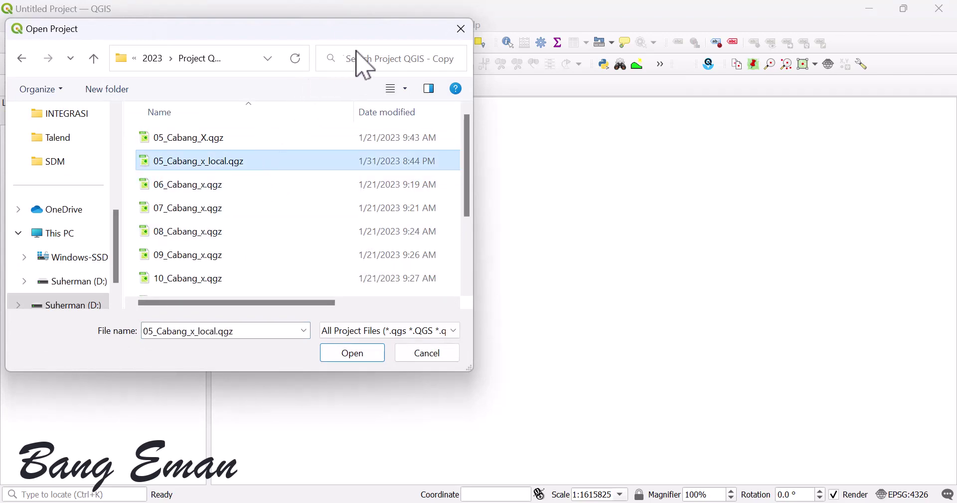
{"action": "key", "text": "Return"}
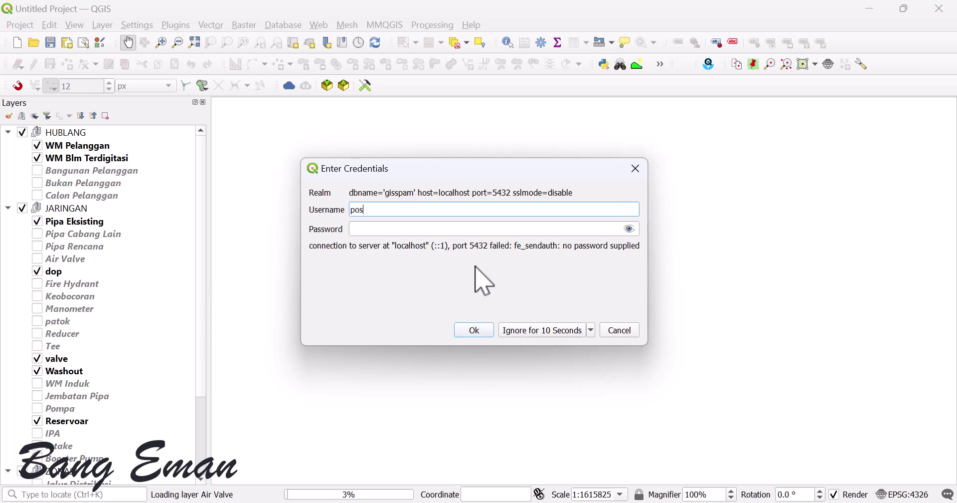
Supply the database credentials with username postgres and the account password to load the layers, and dismiss the notification.
{"action": "key", "text": "Tab"}
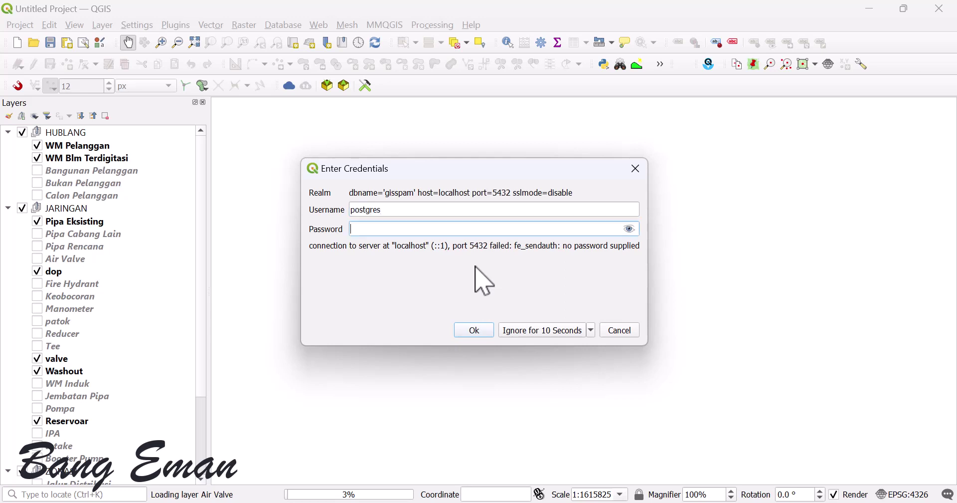
{"action": "key", "text": "Return"}
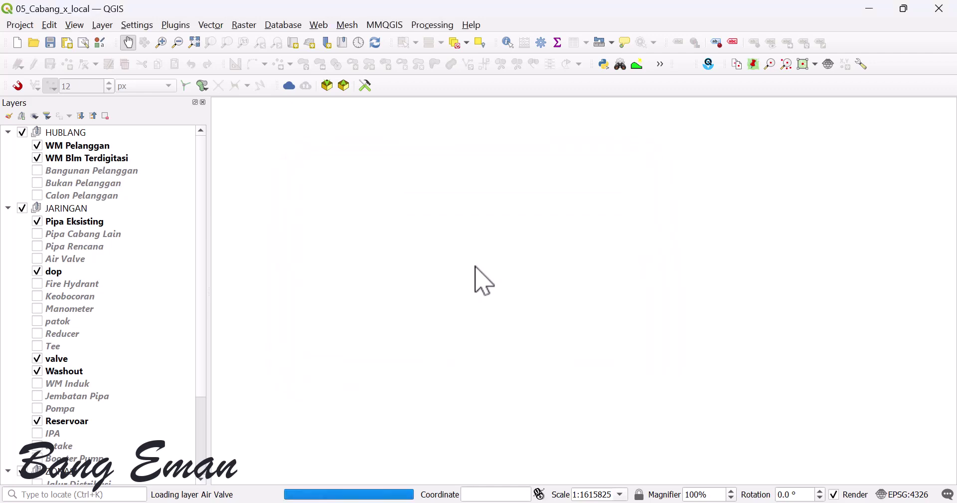
{"action": "left_click", "coordinate": [937, 108]}
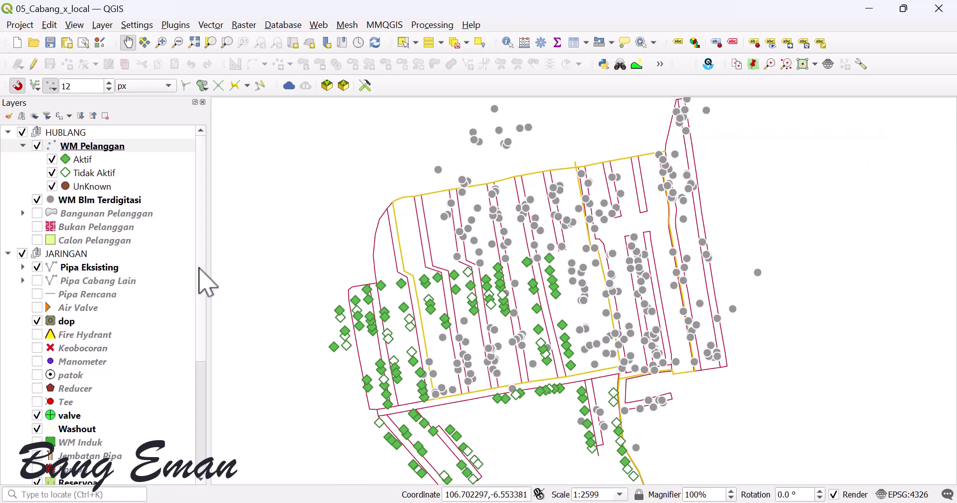
Examine the project's layer groups from HUBLANG and JARINGAN down to ZONASI and PENDUKUNG.
{"action": "left_click_drag", "start_coordinate": [199, 277], "coordinate": [200, 218]}
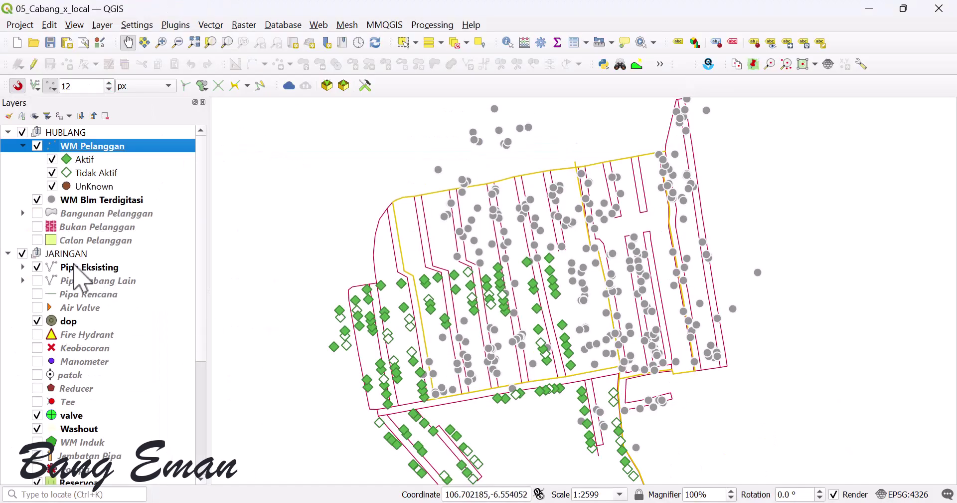
{"action": "scroll", "coordinate": [95, 207], "scroll_direction": "down", "scroll_amount": 4}
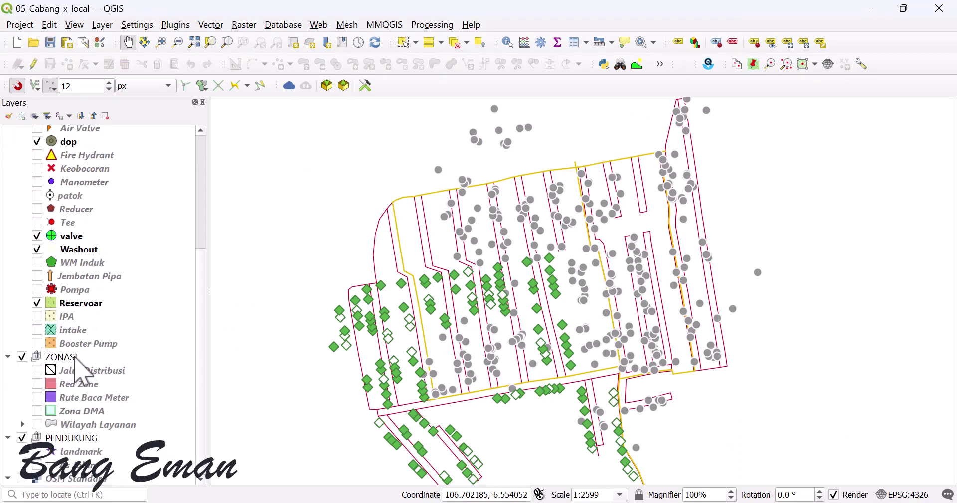
{"action": "scroll", "coordinate": [82, 369], "scroll_direction": "up", "scroll_amount": 4}
{"action": "scroll", "coordinate": [76, 360], "scroll_direction": "down", "scroll_amount": 2}
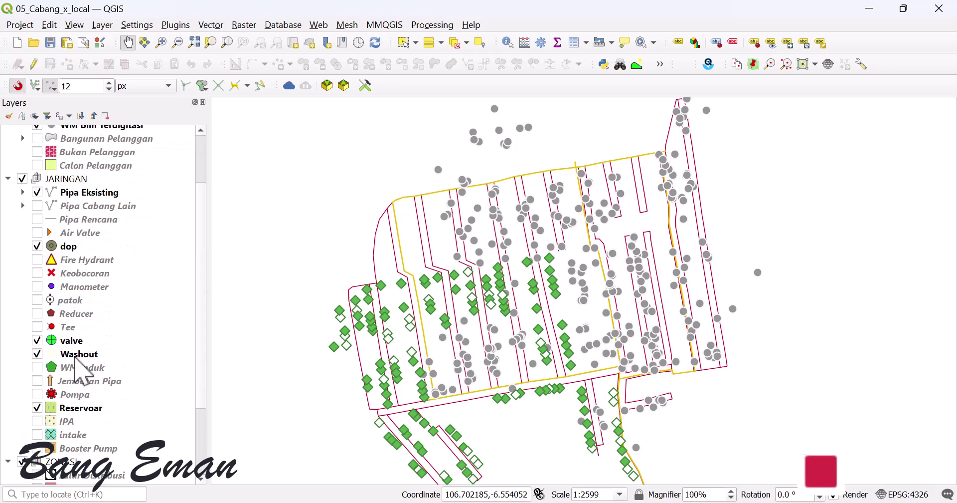
{"action": "scroll", "coordinate": [76, 360], "scroll_direction": "up", "scroll_amount": 2}
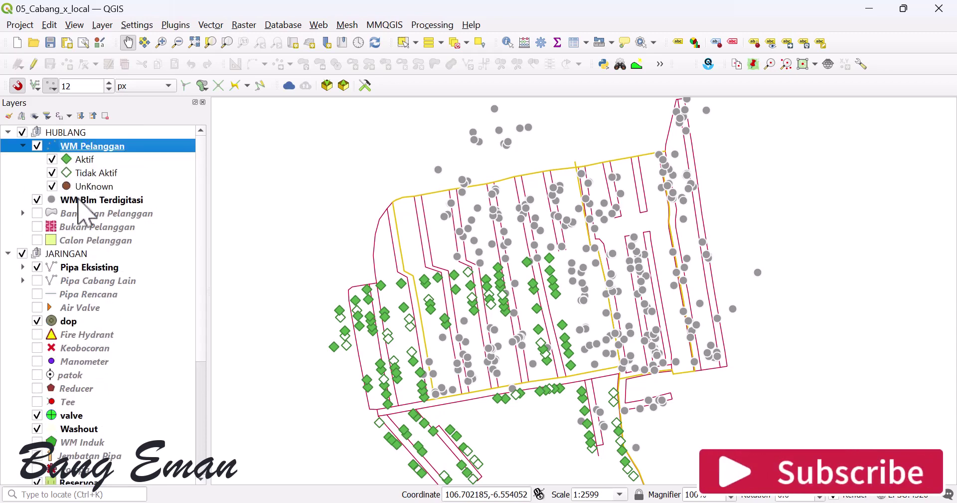
{"action": "scroll", "coordinate": [93, 243], "scroll_direction": "down", "scroll_amount": 2}
{"action": "scroll", "coordinate": [92, 243], "scroll_direction": "down", "scroll_amount": 3}
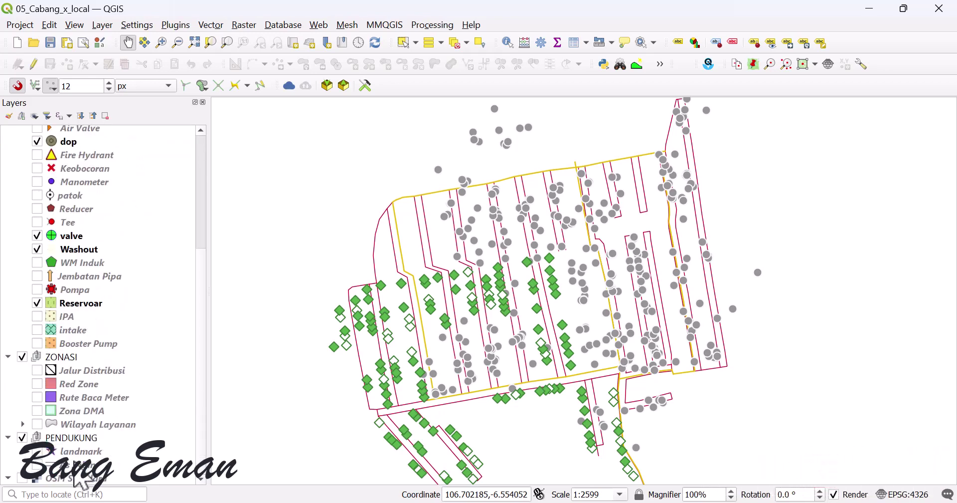
{"action": "scroll", "coordinate": [74, 424], "scroll_direction": "up", "scroll_amount": 5}
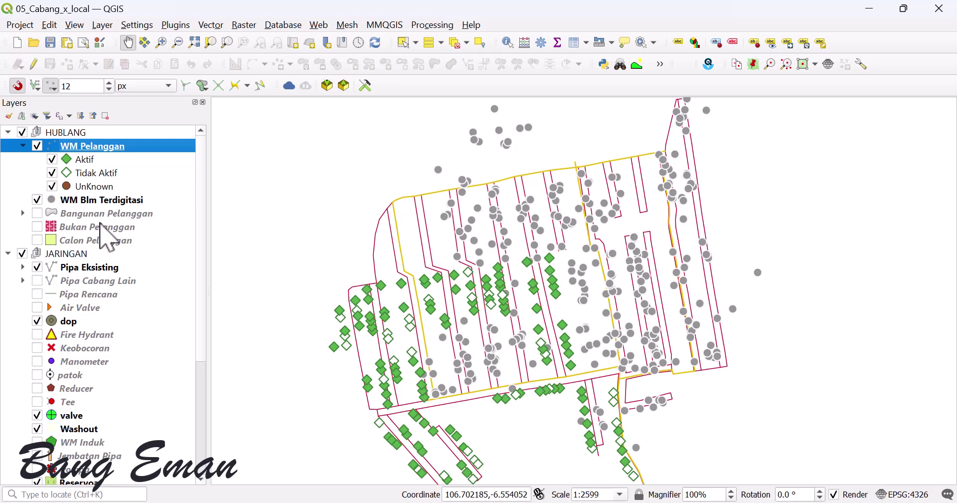
Inspect the data source of the Bukan Pelanggan layer, the diameter classes of Pipa Eksisting, and the remaining network and zoning layers.
{"action": "mouse_move", "coordinate": [101, 225]}
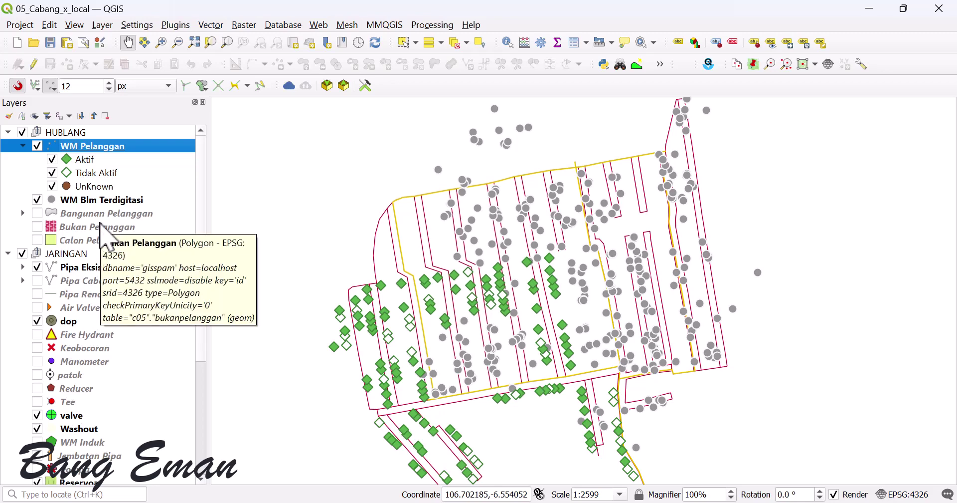
{"action": "mouse_move", "coordinate": [143, 276]}
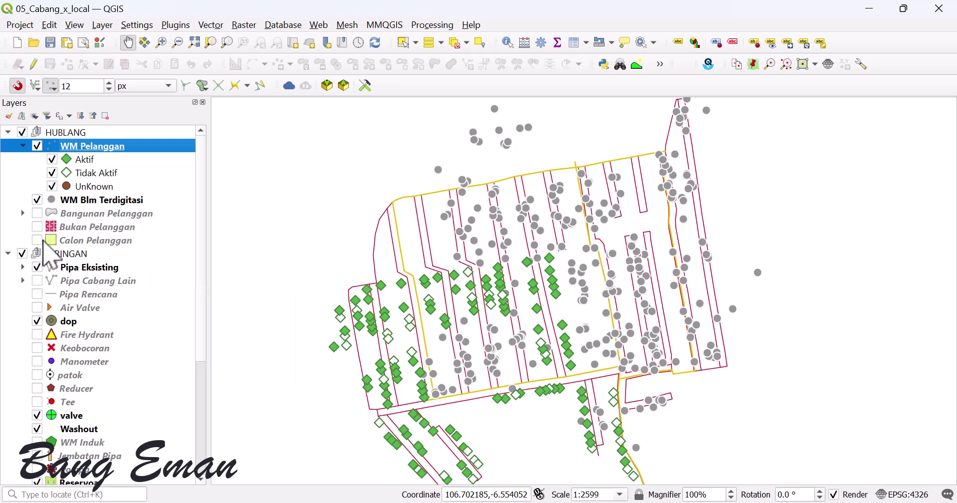
{"action": "left_click", "coordinate": [23, 267]}
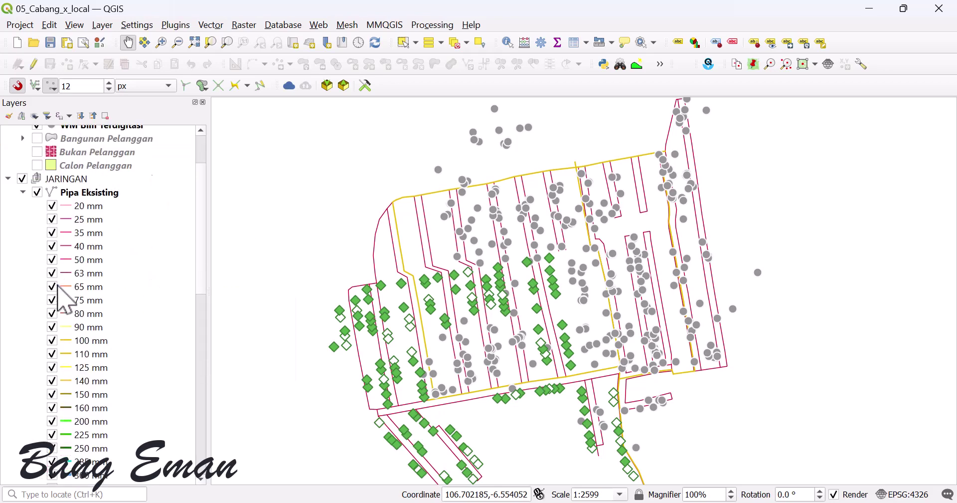
{"action": "left_click", "coordinate": [22, 267]}
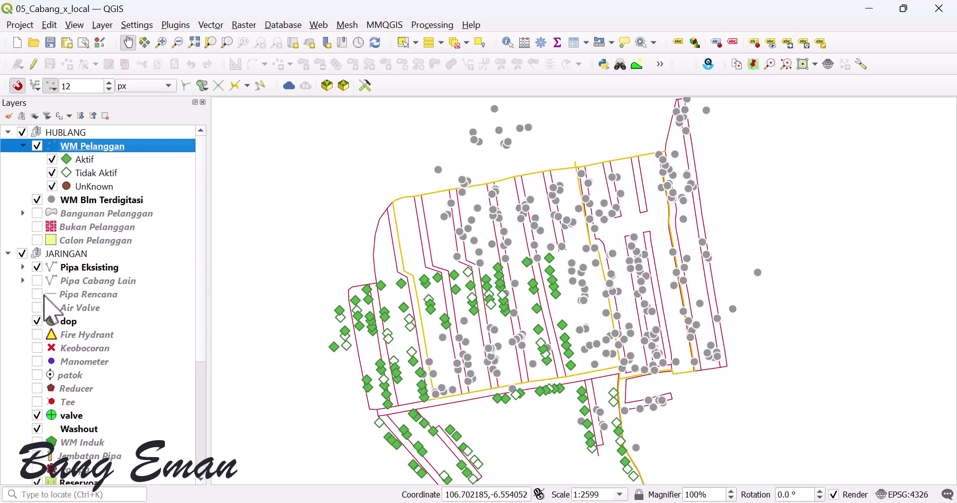
{"action": "left_click", "coordinate": [107, 280]}
{"action": "scroll", "coordinate": [86, 332], "scroll_direction": "down", "scroll_amount": 3}
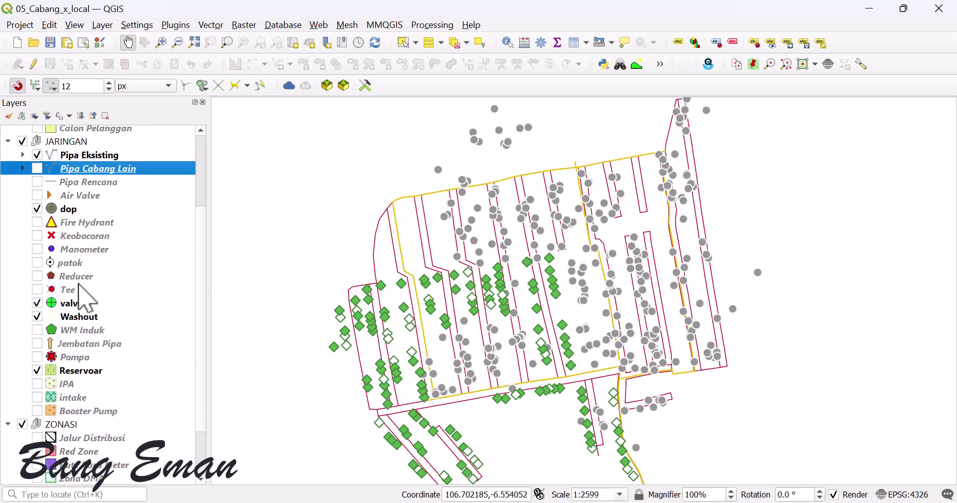
{"action": "scroll", "coordinate": [86, 349], "scroll_direction": "down", "scroll_amount": 2}
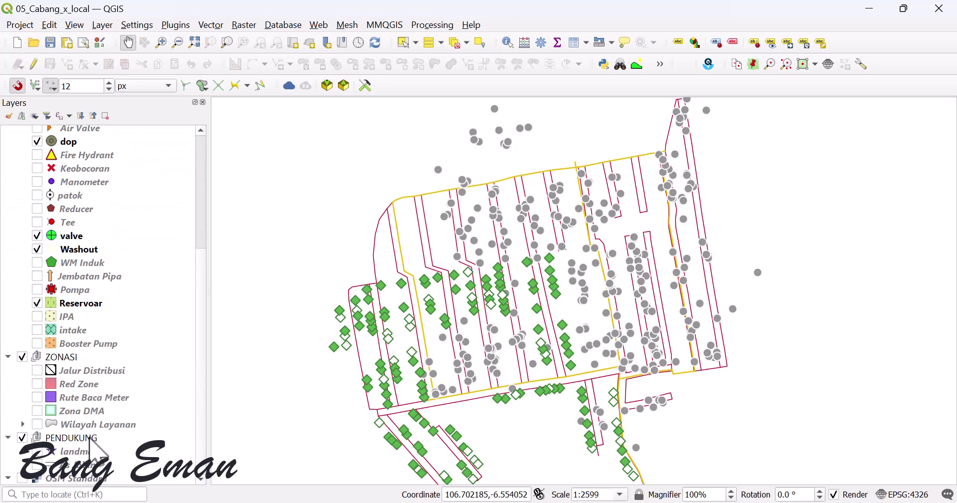
{"action": "scroll", "coordinate": [97, 242], "scroll_direction": "up", "scroll_amount": 3}
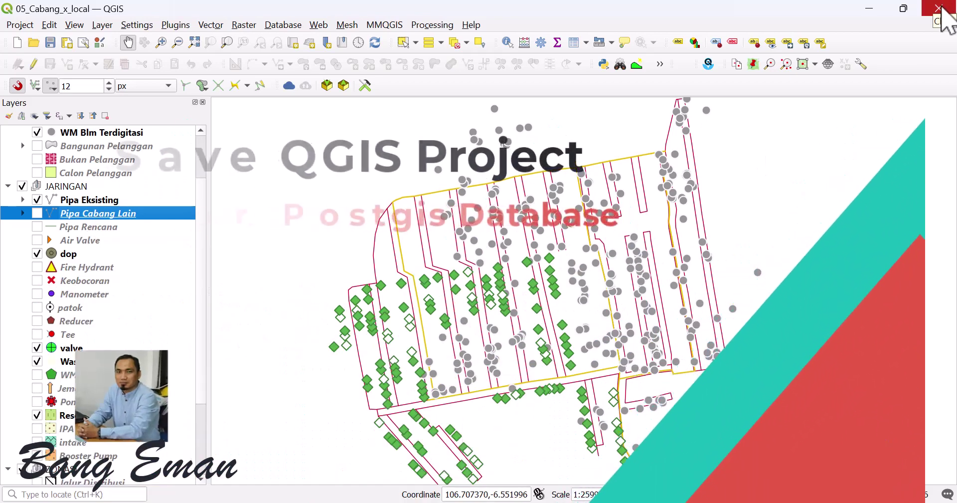
Close the open QGIS project window and launch QGIS Desktop 3.22.14 again.
{"action": "left_click", "coordinate": [940, 7]}
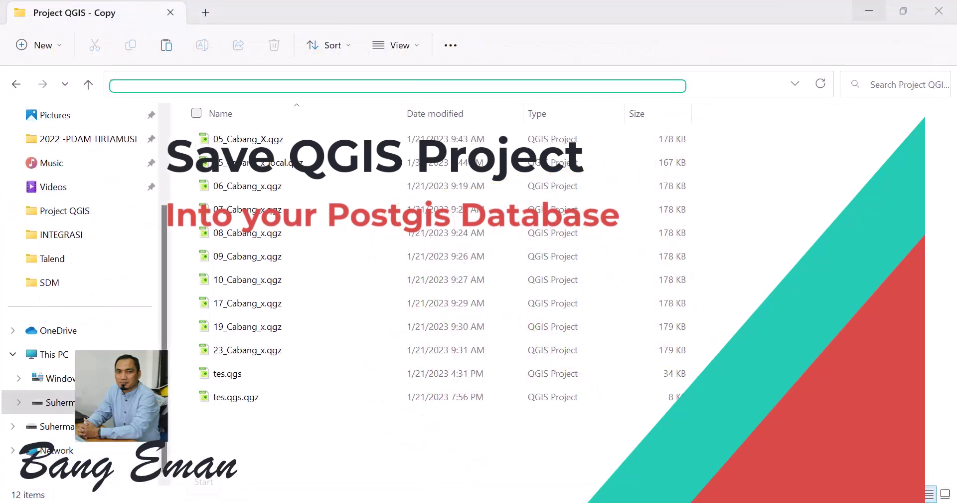
{"action": "key", "text": "super"}
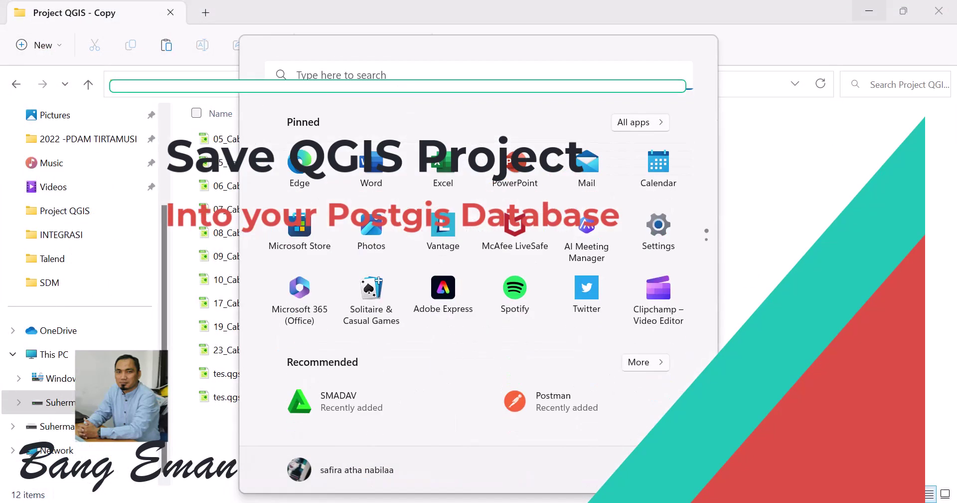
{"action": "key", "text": "super"}
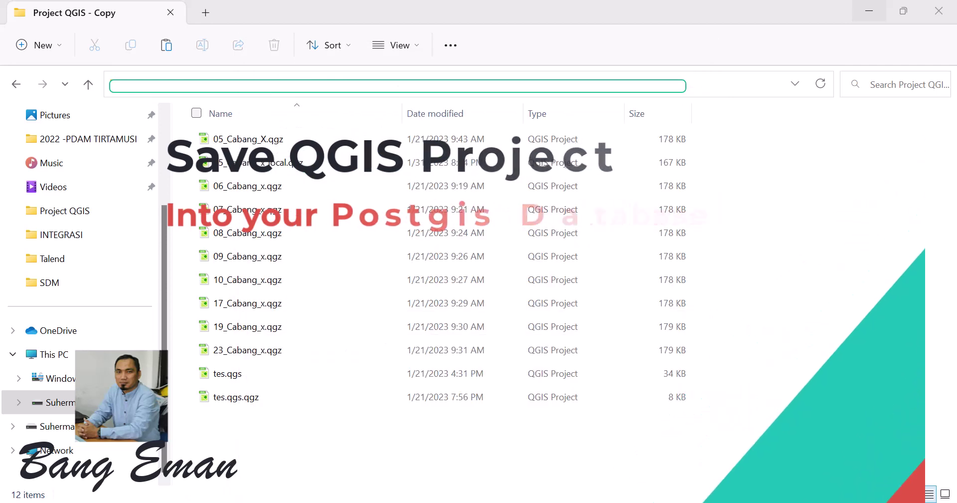
{"action": "key", "text": "super"}
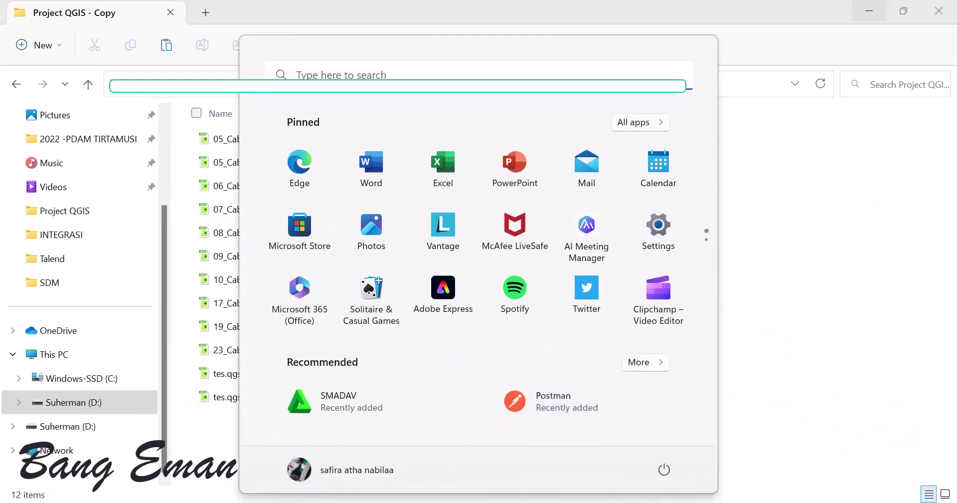
{"action": "type", "text": "qg"}
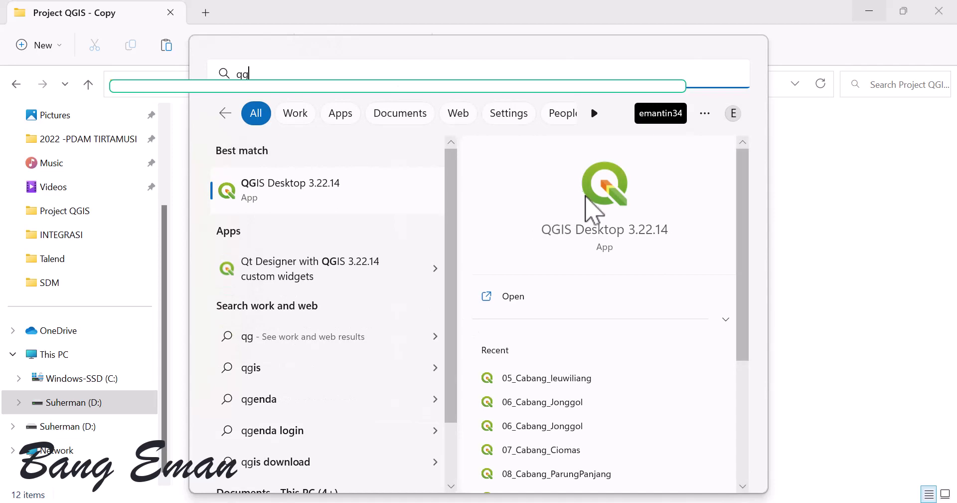
{"action": "left_click", "coordinate": [597, 233]}
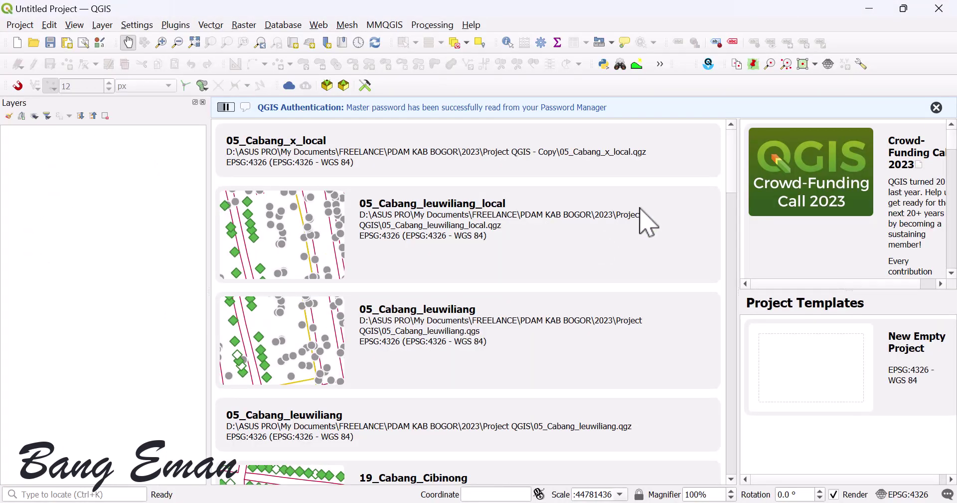
Dismiss the authentication notification and start a new empty project.
{"action": "left_click", "coordinate": [937, 108]}
{"action": "left_click", "coordinate": [19, 46]}
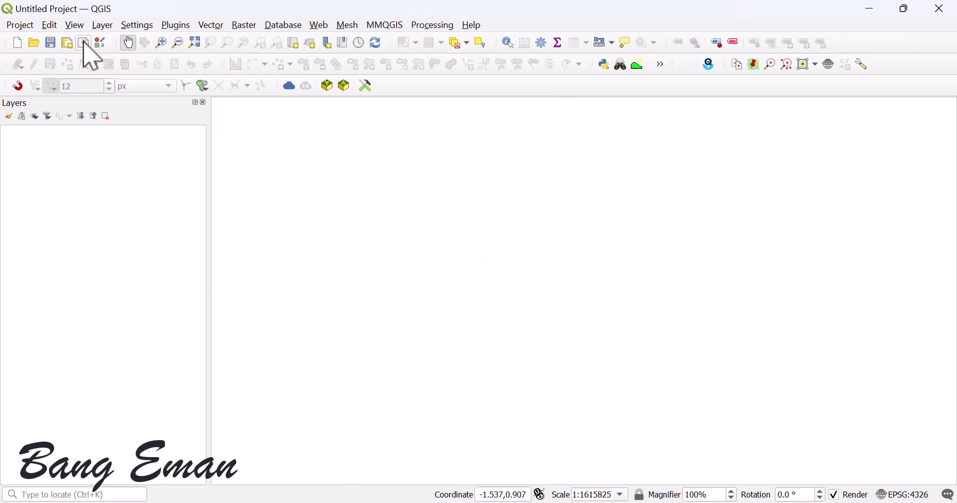
{"action": "left_click", "coordinate": [102, 25]}
{"action": "mouse_move", "coordinate": [112, 74]}
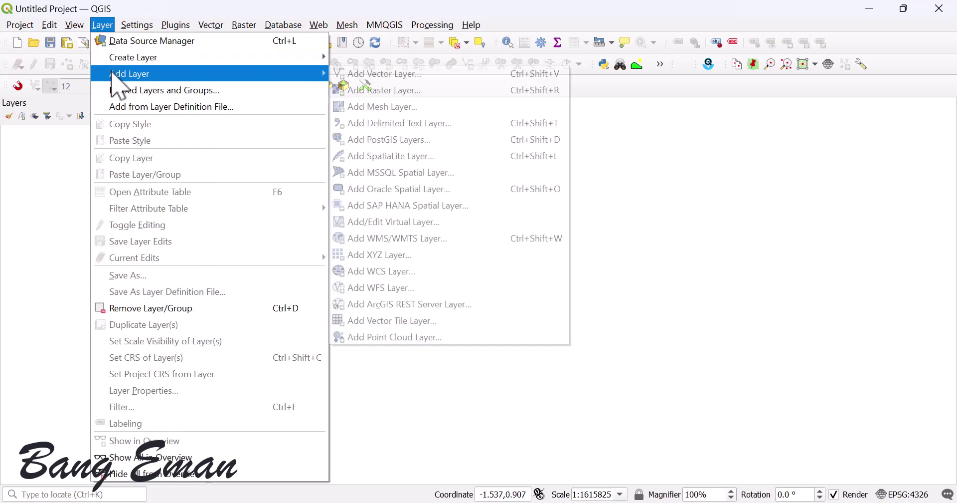
{"action": "left_click", "coordinate": [382, 144]}
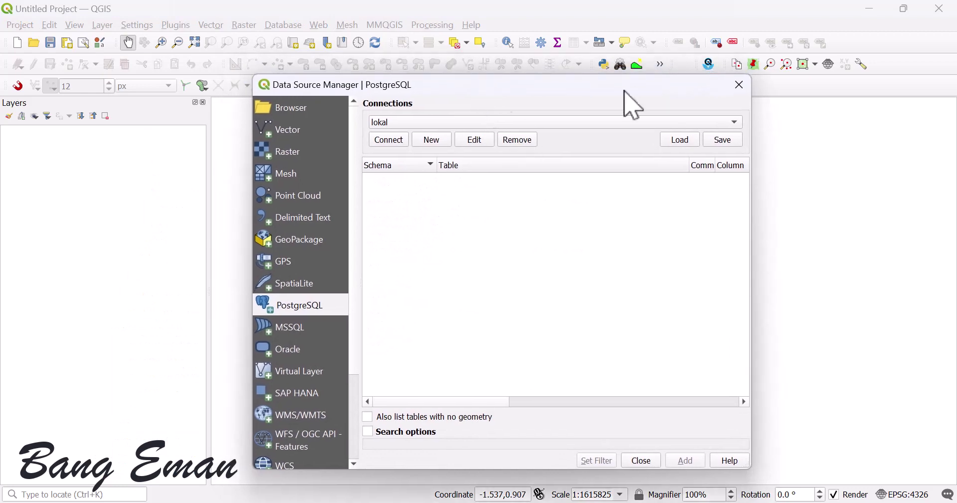
{"action": "left_click", "coordinate": [742, 86]}
Open the data source manager for adding PostGIS layers.
{"action": "left_click", "coordinate": [102, 25]}
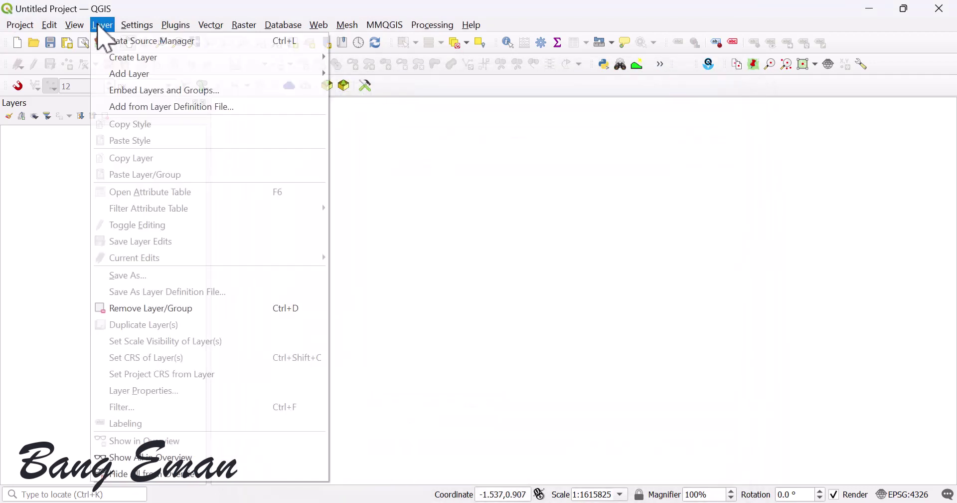
{"action": "mouse_move", "coordinate": [110, 79]}
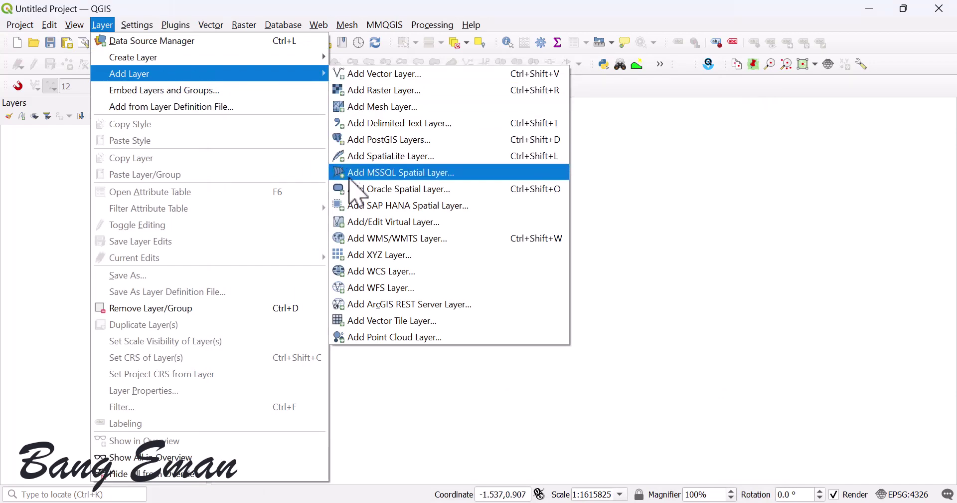
{"action": "left_click", "coordinate": [365, 141]}
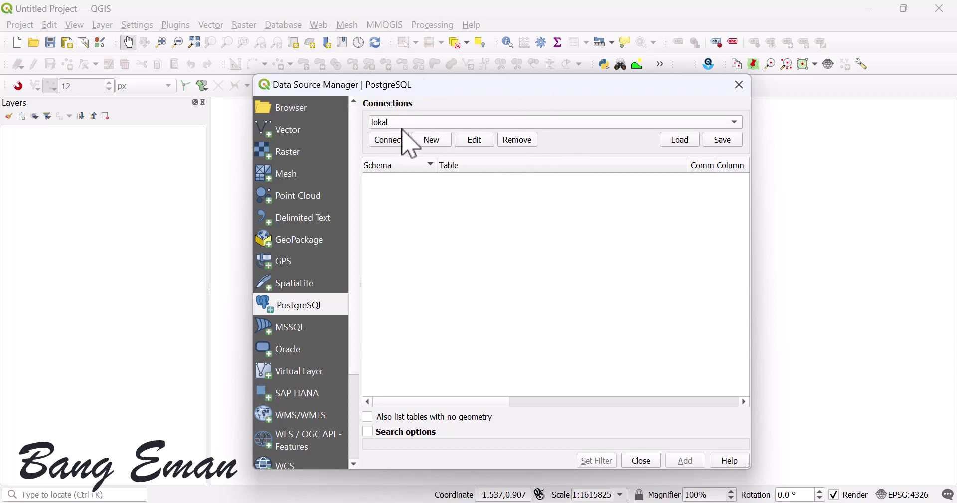
{"action": "left_click", "coordinate": [431, 142]}
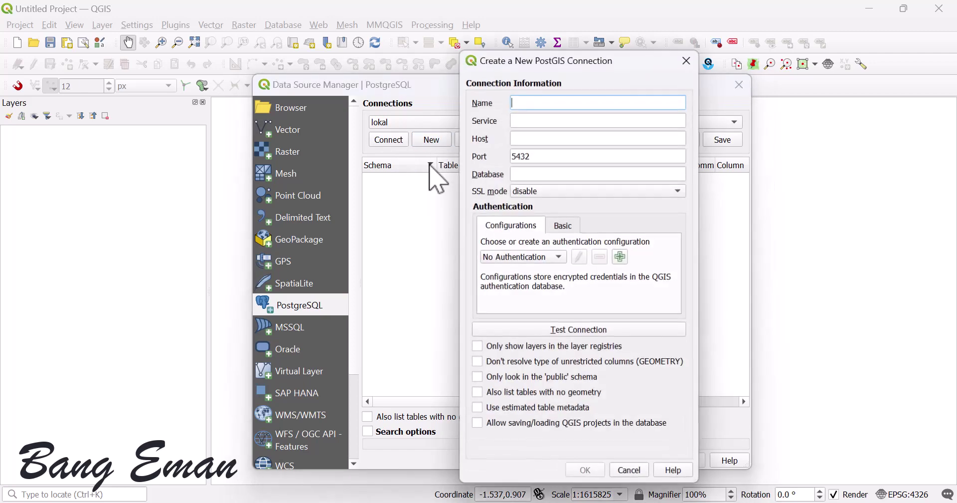
{"action": "left_click_drag", "start_coordinate": [573, 60], "coordinate": [516, 77]}
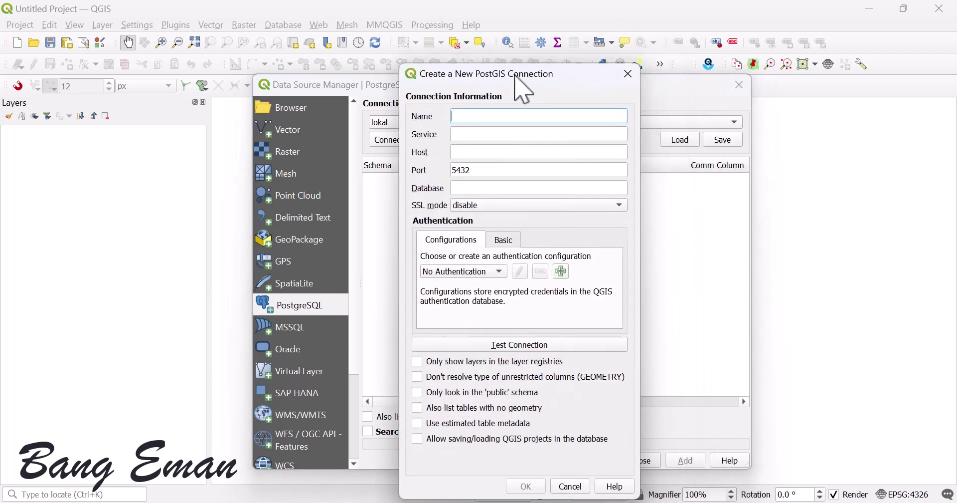
{"action": "left_click", "coordinate": [596, 77]}
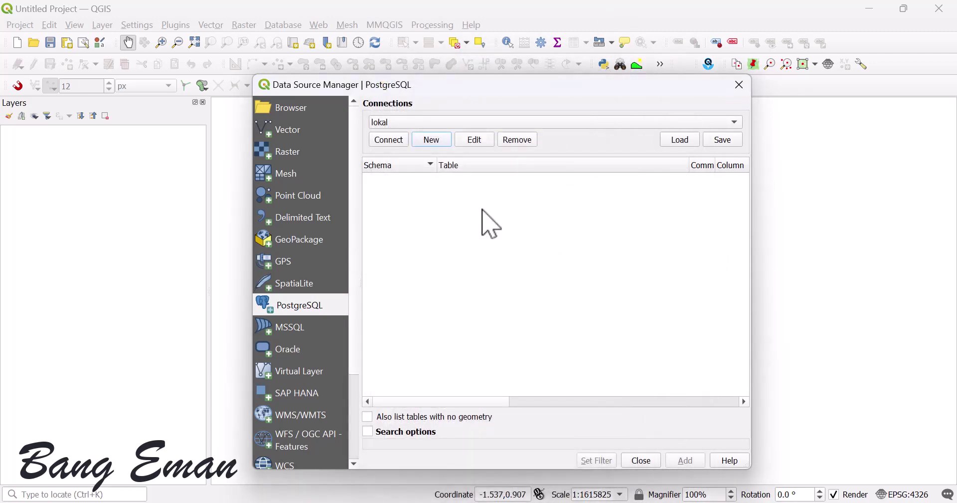
Edit the lokal PostGIS connection and enable the option to allow saving and loading QGIS projects in the database.
{"action": "left_click", "coordinate": [476, 141]}
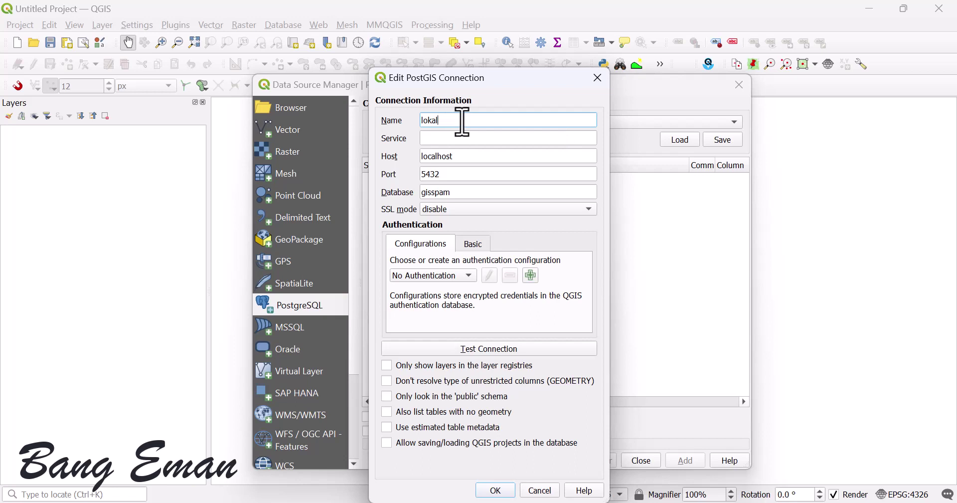
{"action": "left_click", "coordinate": [471, 159]}
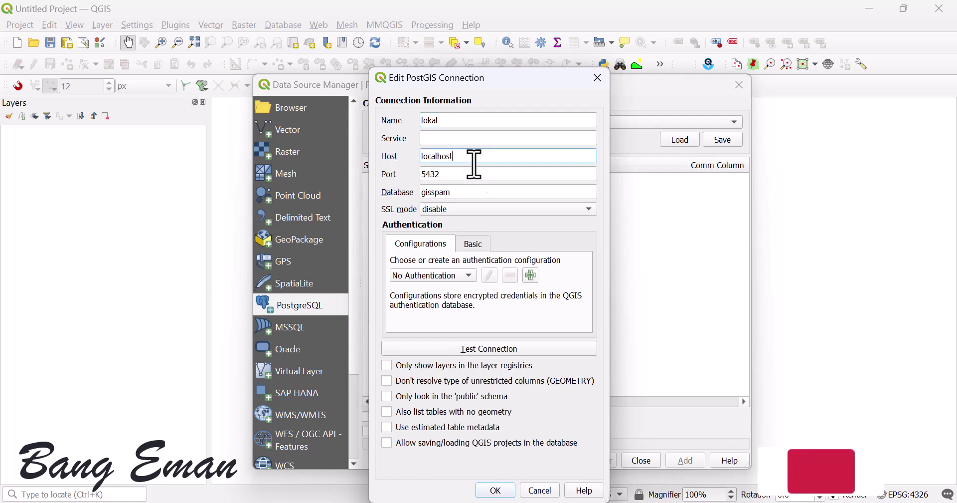
{"action": "left_click", "coordinate": [476, 176]}
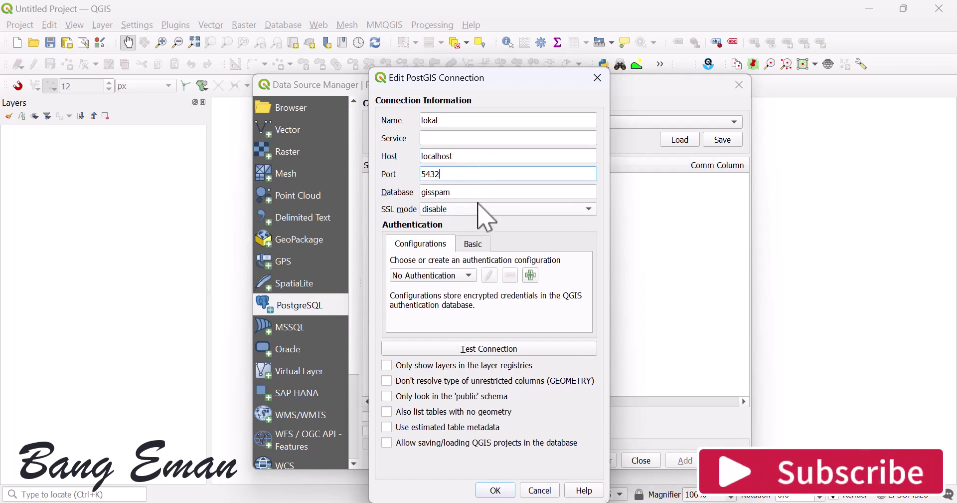
{"action": "left_click", "coordinate": [478, 192]}
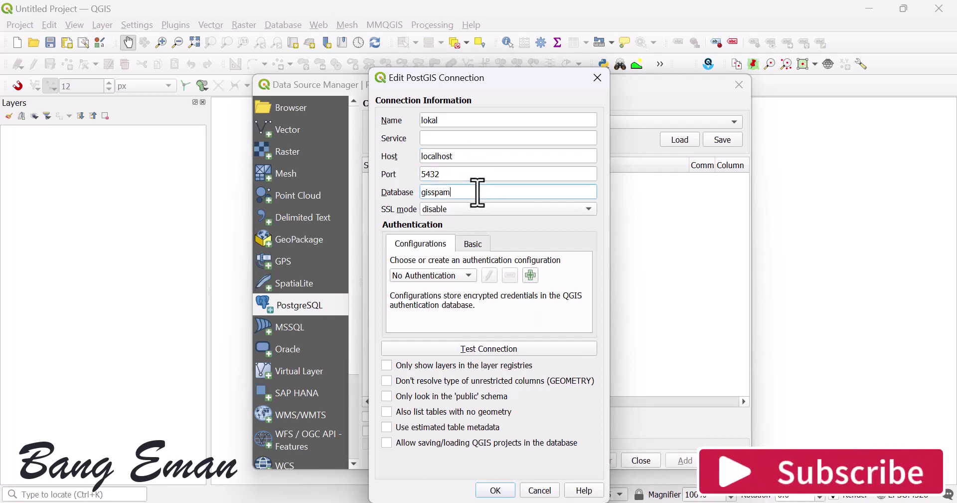
{"action": "left_click_drag", "start_coordinate": [471, 84], "coordinate": [547, 65]}
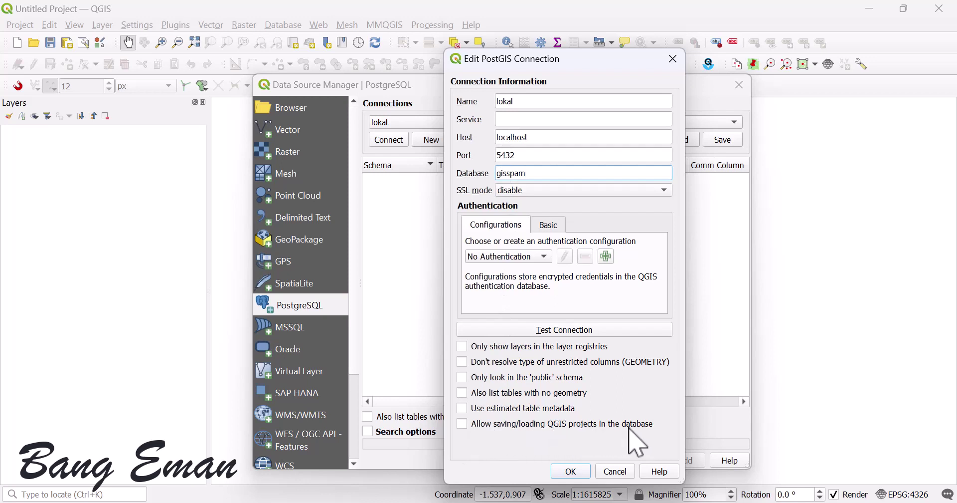
{"action": "left_click", "coordinate": [462, 425]}
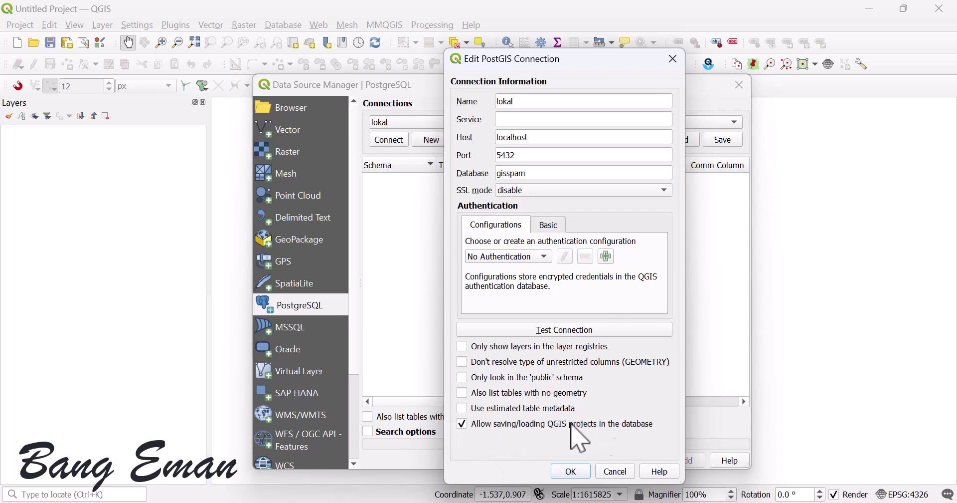
{"action": "left_click_drag", "start_coordinate": [563, 62], "coordinate": [523, 37]}
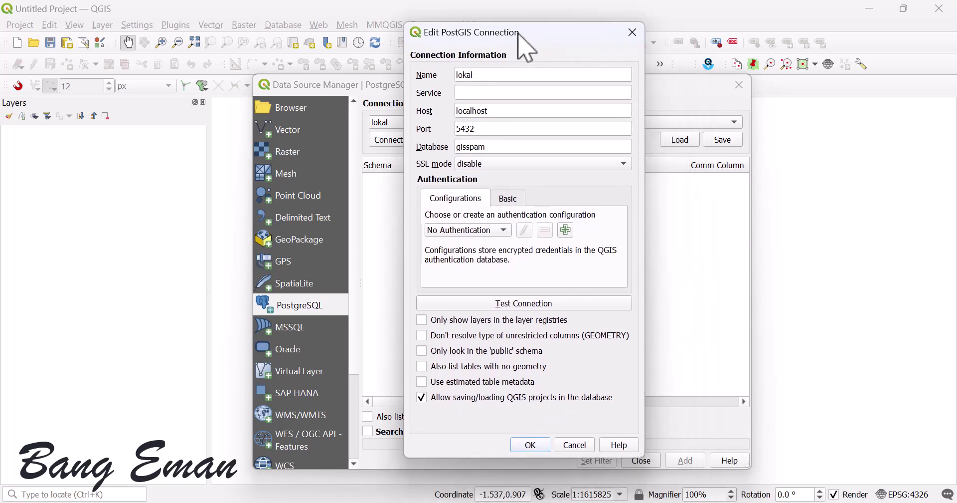
Save the connection settings, authenticate as postgres with the database password, and close the data source manager.
{"action": "left_click", "coordinate": [525, 445]}
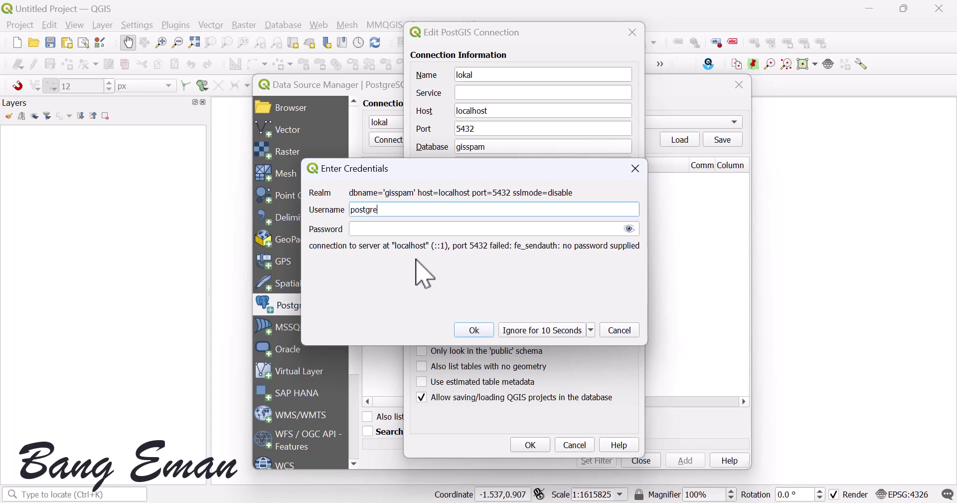
{"action": "key", "text": "Tab"}
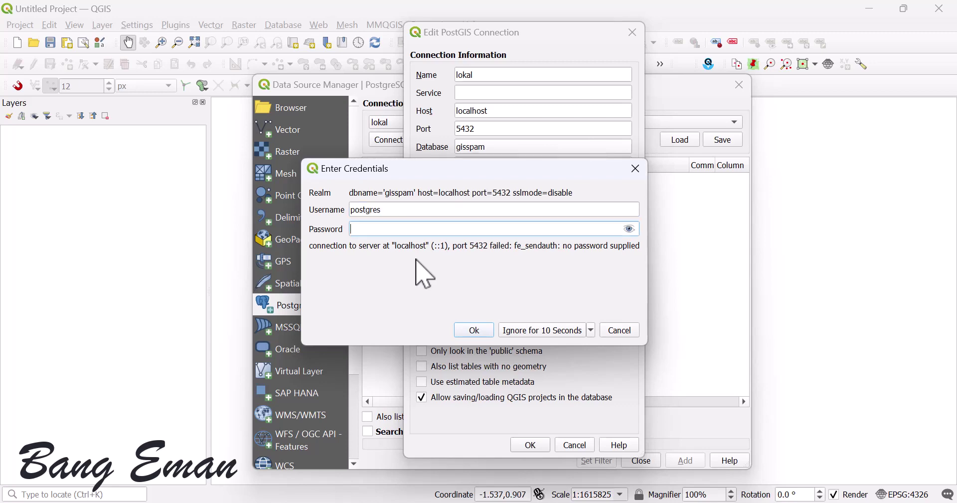
{"action": "key", "text": "Return"}
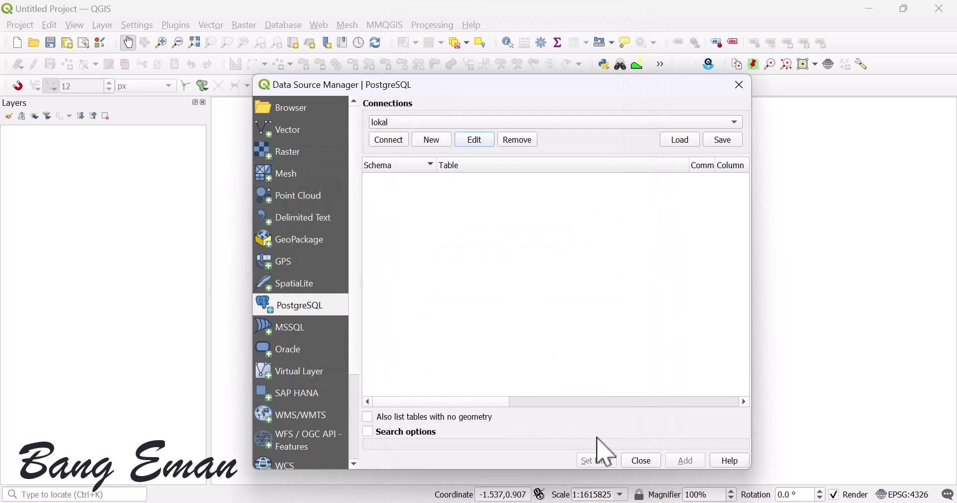
{"action": "left_click", "coordinate": [642, 461]}
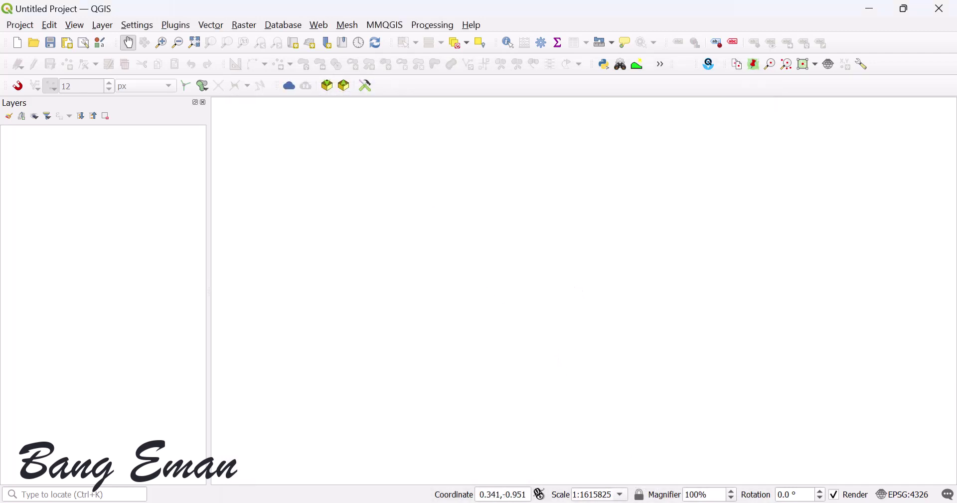
Switch to pgAdmin 4 and run the query "create schema a1_projects;" on the gisspam database.
{"action": "left_click", "coordinate": [645, 500]}
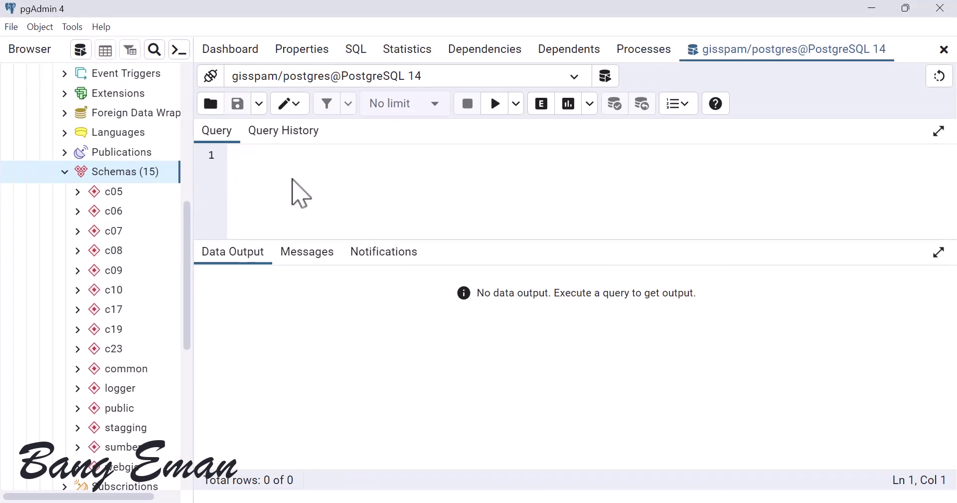
{"action": "type", "text": "s"}
{"action": "key", "text": "BackSpace"}
{"action": "type", "text": "ce"}
{"action": "key", "text": "BackSpace"}
{"action": "type", "text": "re"}
{"action": "key", "text": "BackSpace"}
{"action": "type", "text": "eate"}
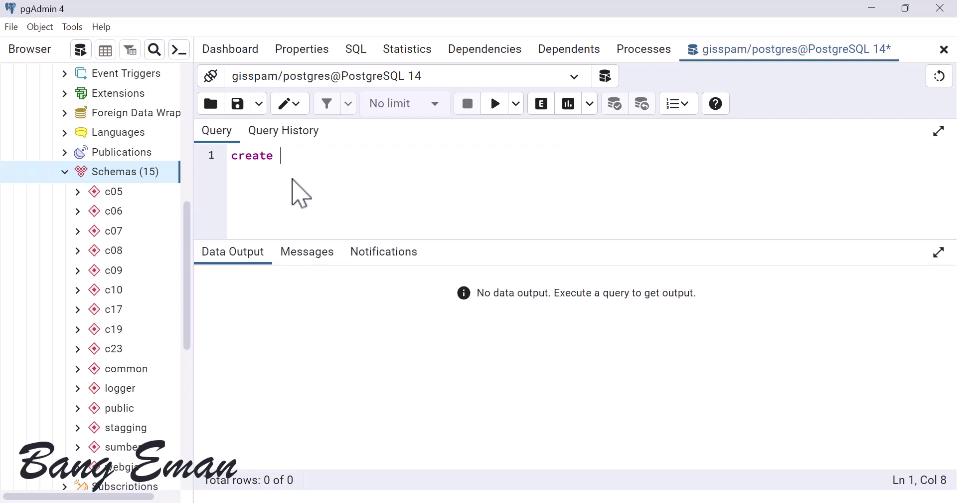
{"action": "type", "text": " sc"}
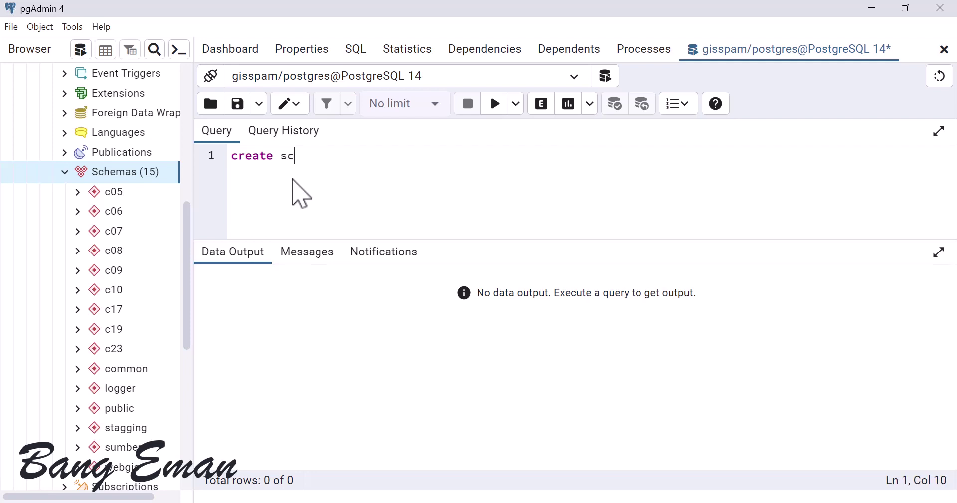
{"action": "type", "text": "hema"}
{"action": "type", "text": "a1_"}
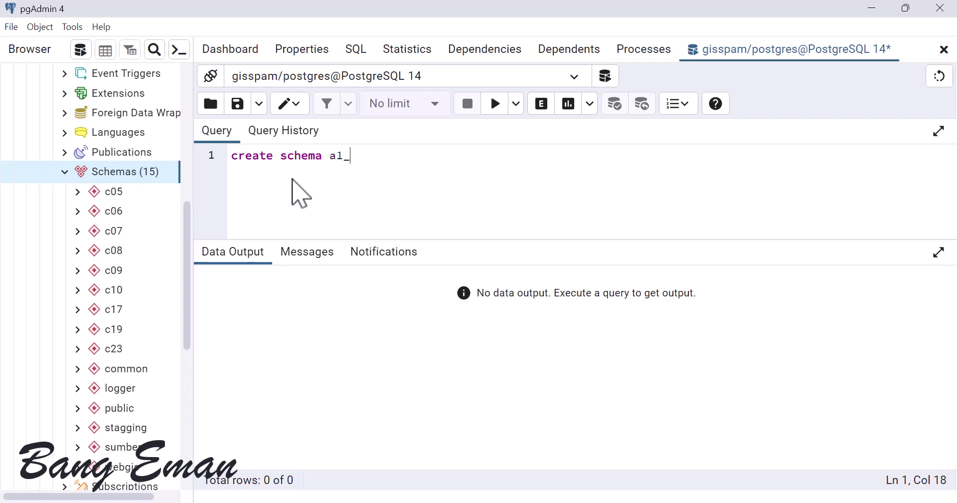
{"action": "type", "text": "projects;"}
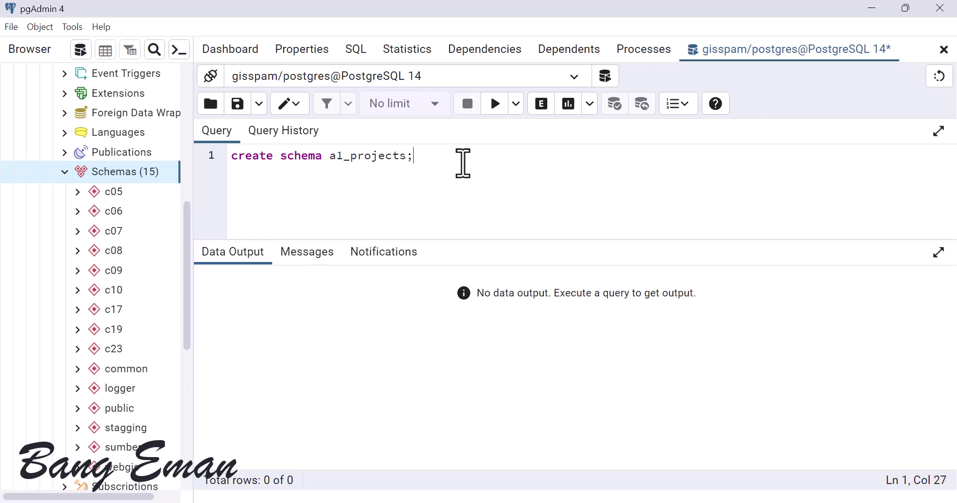
{"action": "left_click", "coordinate": [496, 106]}
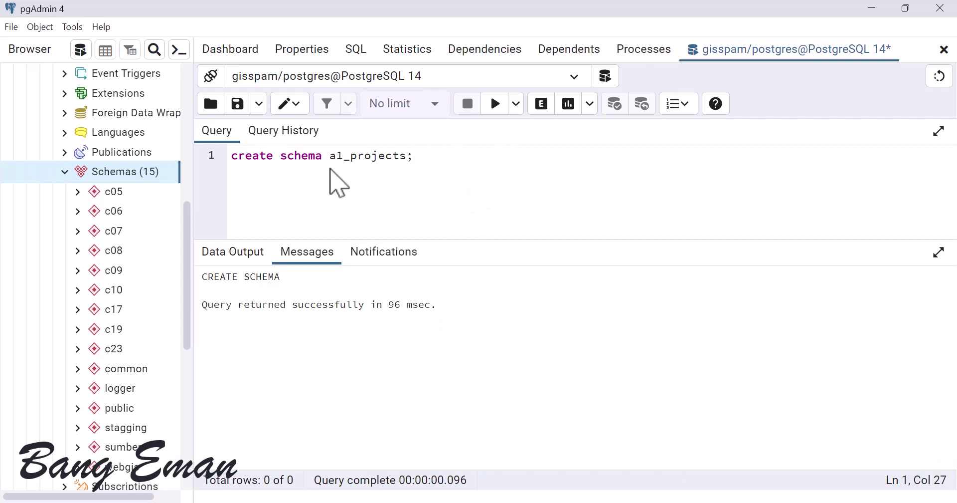
{"action": "left_click_drag", "start_coordinate": [330, 159], "coordinate": [422, 159]}
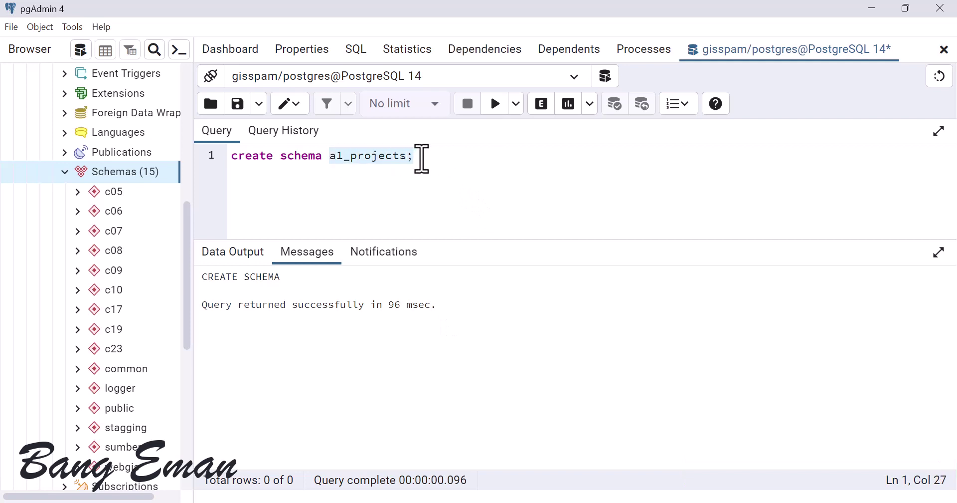
{"action": "left_click", "coordinate": [439, 163]}
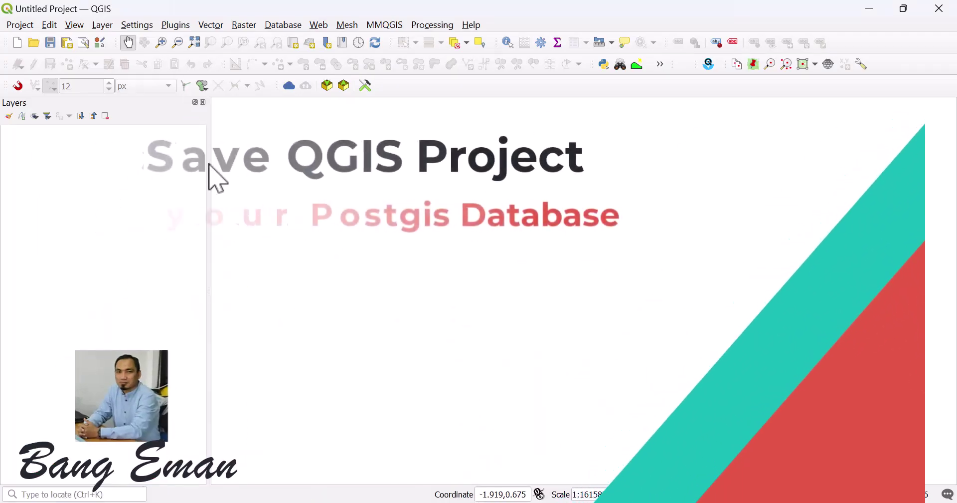
Switch back to QGIS and open the local project 05_Cabang_x_local.
{"action": "left_click_drag", "start_coordinate": [210, 163], "coordinate": [198, 170]}
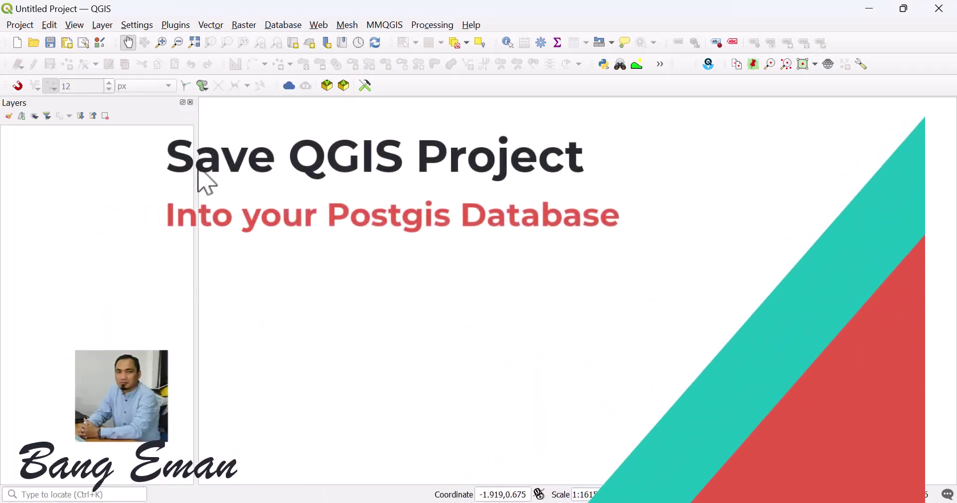
{"action": "left_click", "coordinate": [34, 46]}
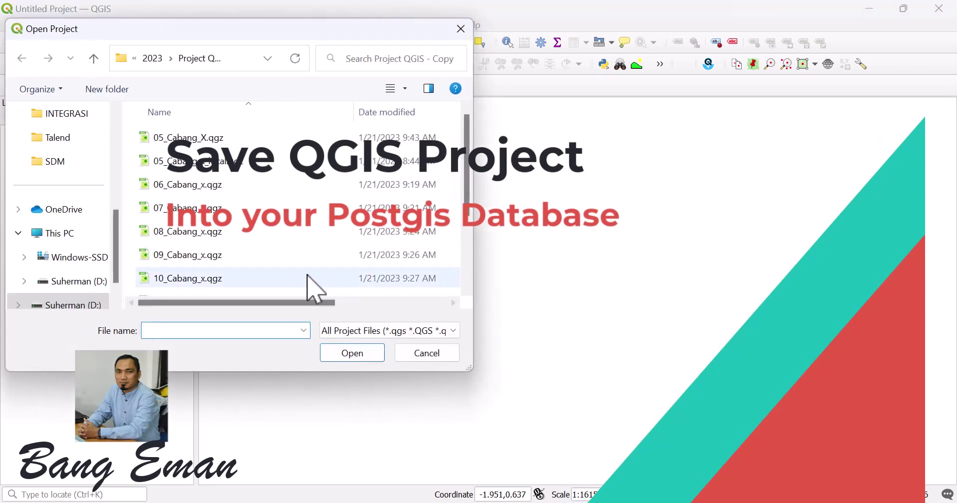
{"action": "double_click", "coordinate": [213, 172]}
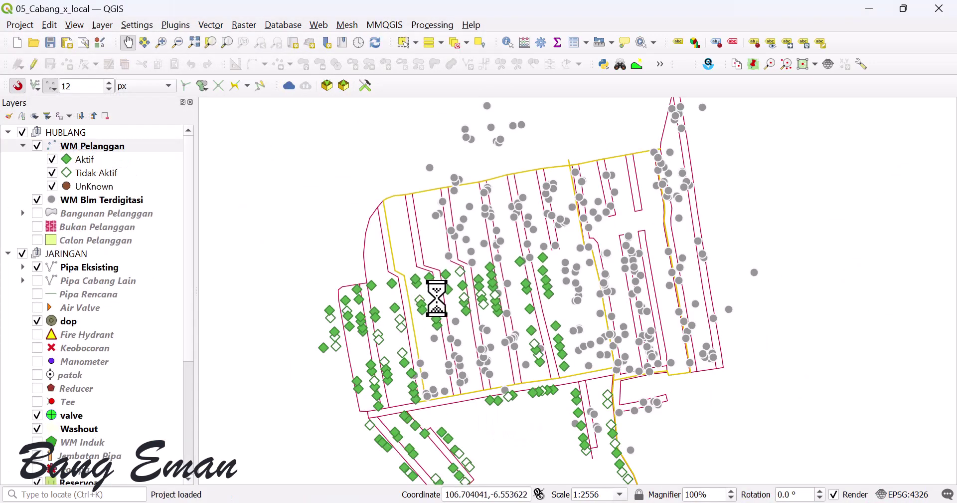
Save the project to PostgreSQL through the lokal connection, in the a1_projects schema, under the name 05_cabang_x.
{"action": "mouse_move", "coordinate": [327, 250]}
{"action": "left_mouse_down"}
{"action": "mouse_move", "coordinate": [337, 246]}
{"action": "mouse_move", "coordinate": [336, 257]}
{"action": "mouse_move", "coordinate": [318, 257]}
{"action": "left_mouse_up"}
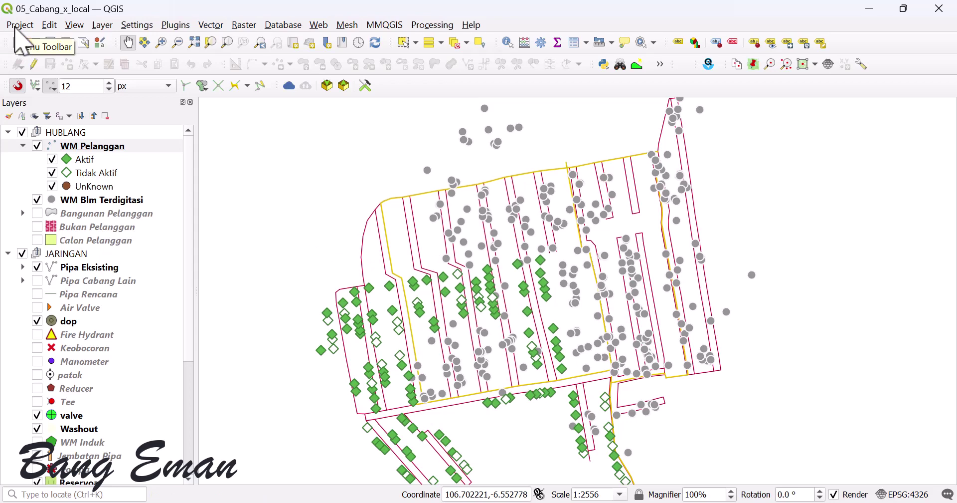
{"action": "left_click_drag", "start_coordinate": [316, 213], "coordinate": [308, 205]}
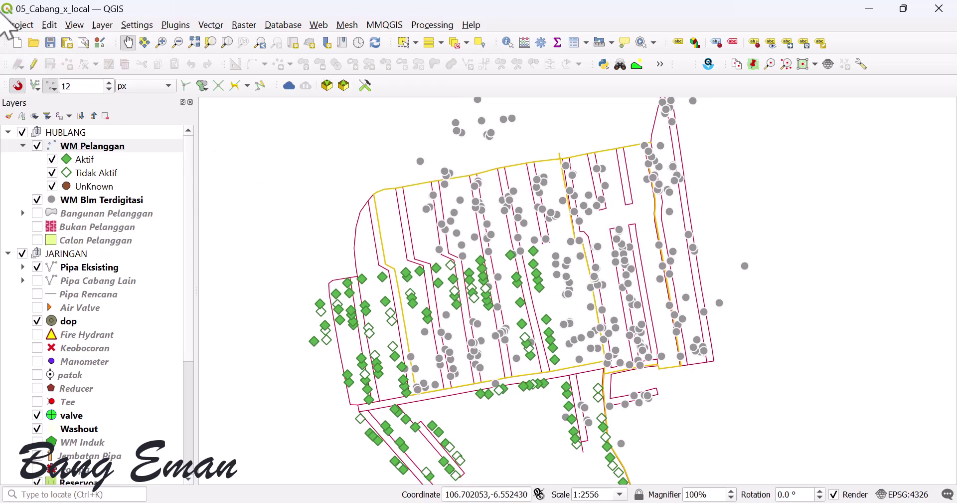
{"action": "left_click", "coordinate": [20, 25]}
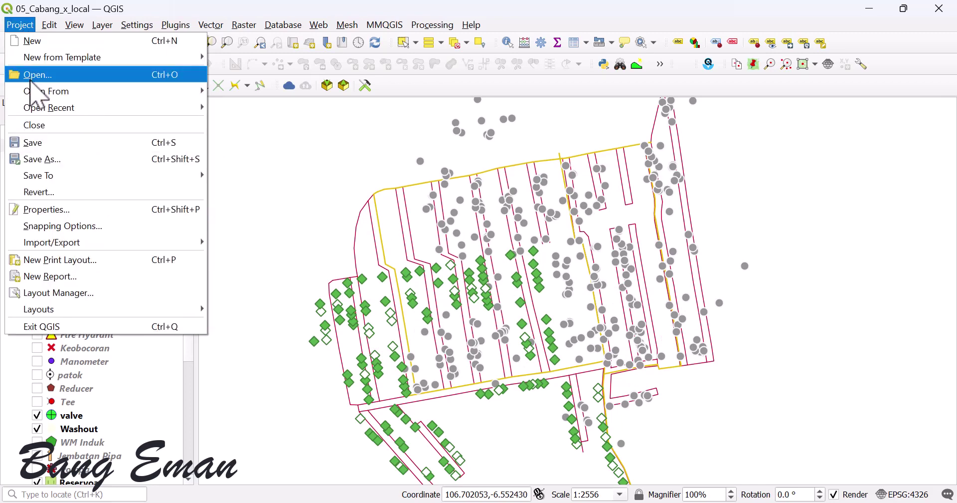
{"action": "mouse_move", "coordinate": [49, 181]}
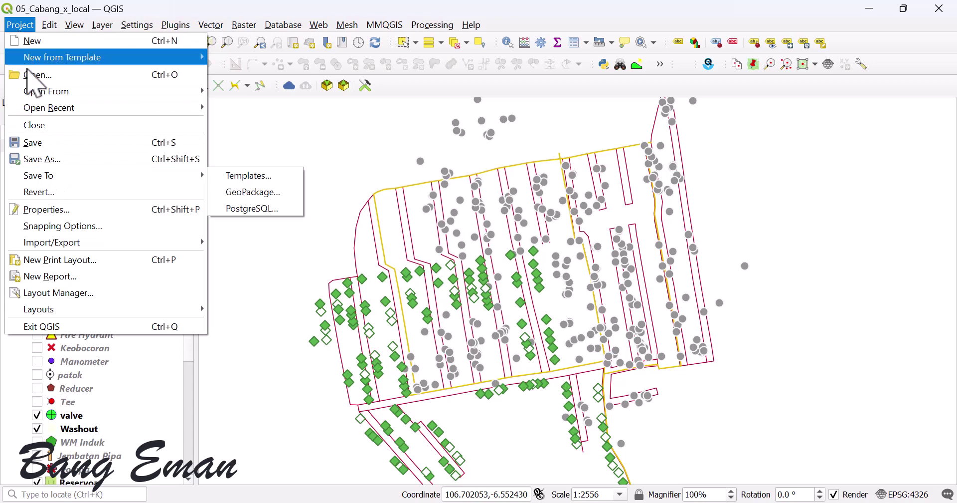
{"action": "left_click", "coordinate": [263, 219]}
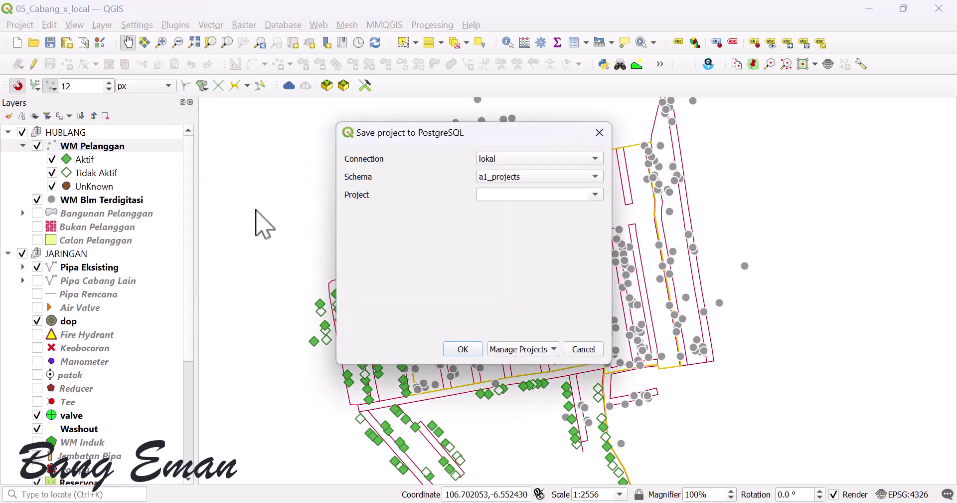
{"action": "left_click_drag", "start_coordinate": [426, 135], "coordinate": [425, 156]}
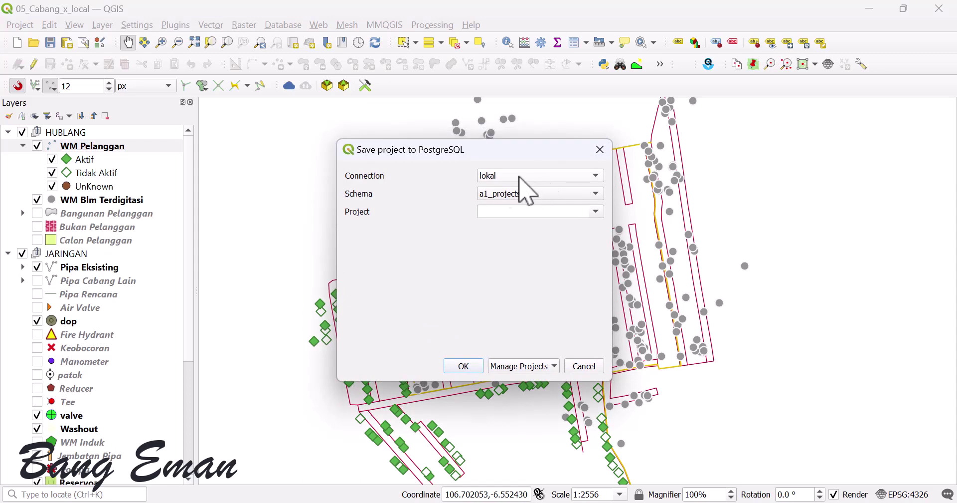
{"action": "left_click", "coordinate": [496, 197]}
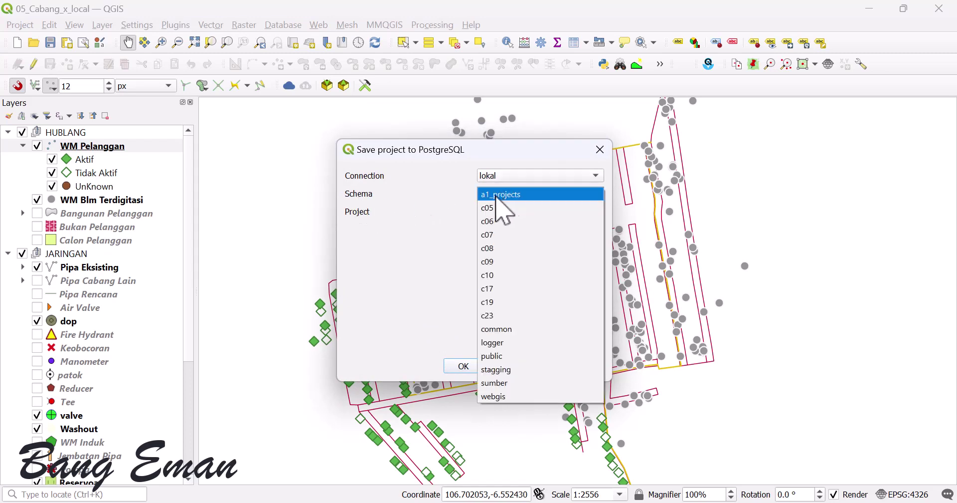
{"action": "left_click", "coordinate": [489, 196]}
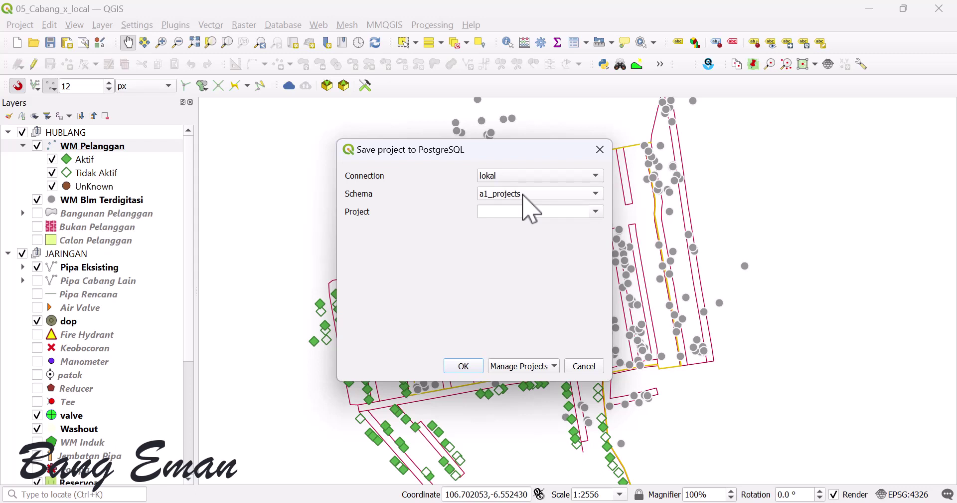
{"action": "left_click", "coordinate": [581, 212]}
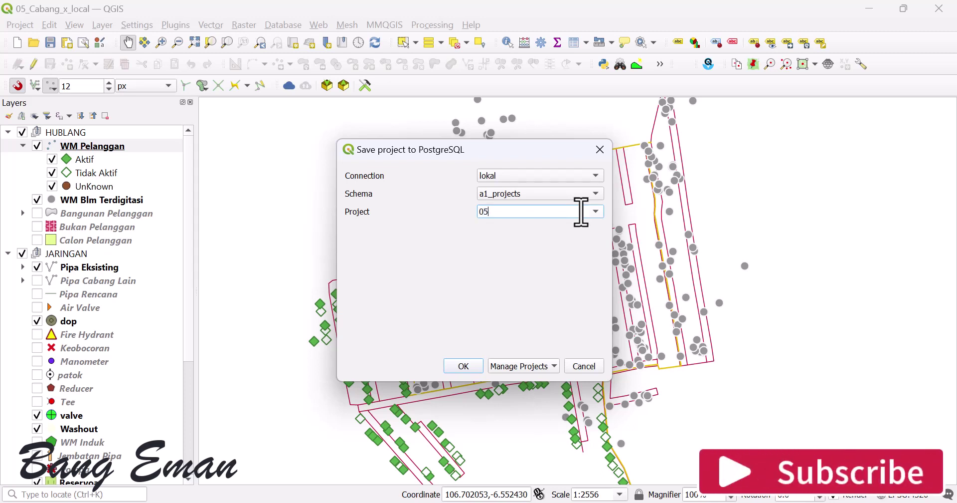
{"action": "type", "text": "05_cabang_x"}
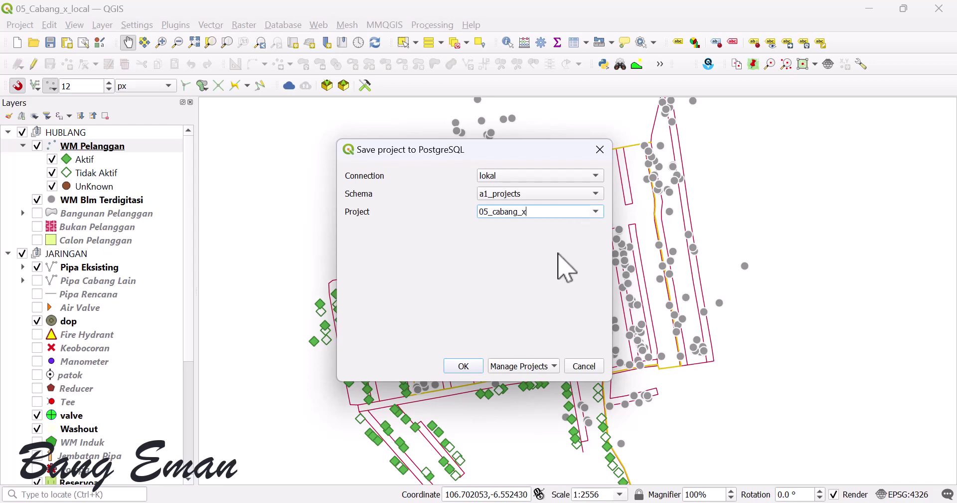
{"action": "left_click", "coordinate": [464, 365]}
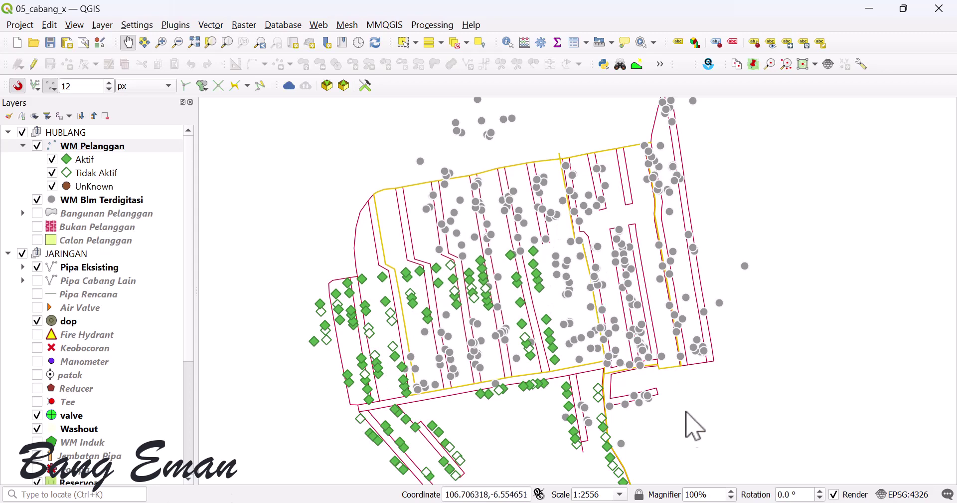
Switch to pgAdmin 4 and refresh the list of schemas in the gisspam database.
{"action": "left_click", "coordinate": [645, 501]}
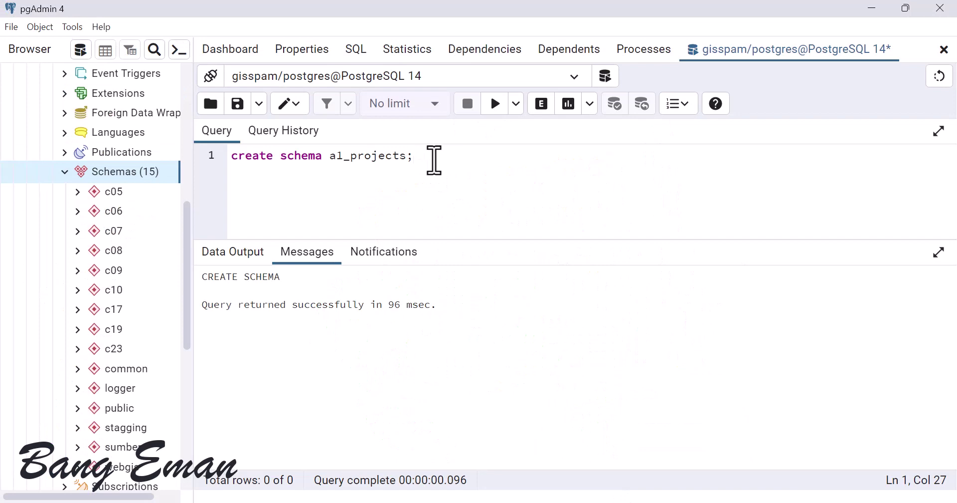
{"action": "right_click", "coordinate": [131, 172]}
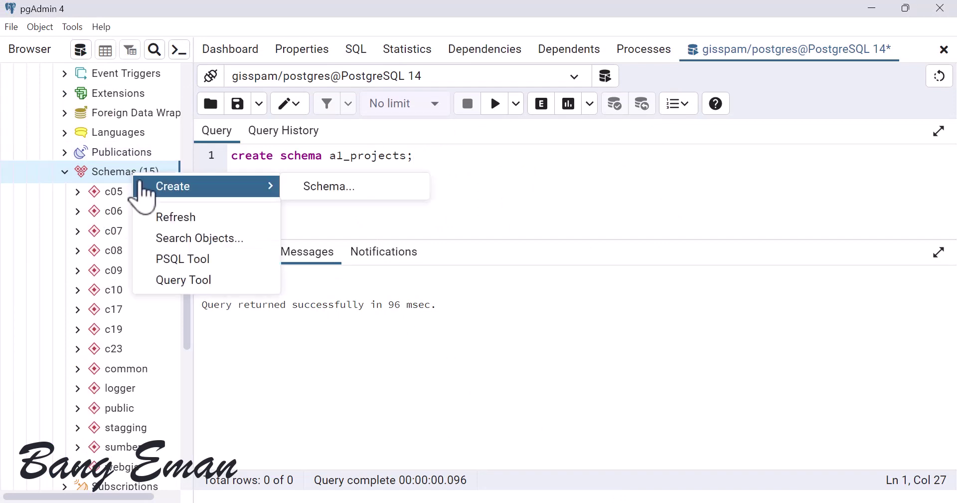
{"action": "left_click", "coordinate": [160, 216]}
{"action": "scroll", "coordinate": [148, 184], "scroll_direction": "up", "scroll_amount": 4}
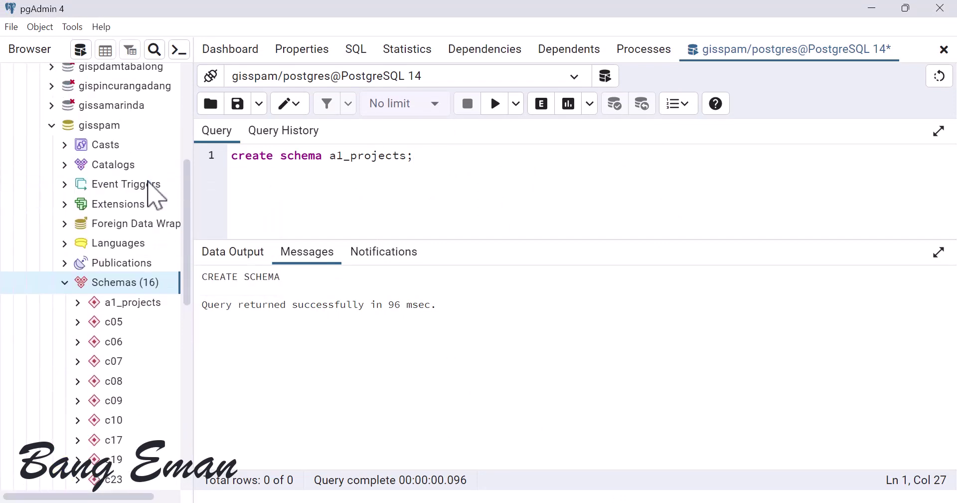
{"action": "scroll", "coordinate": [149, 183], "scroll_direction": "down", "scroll_amount": 2}
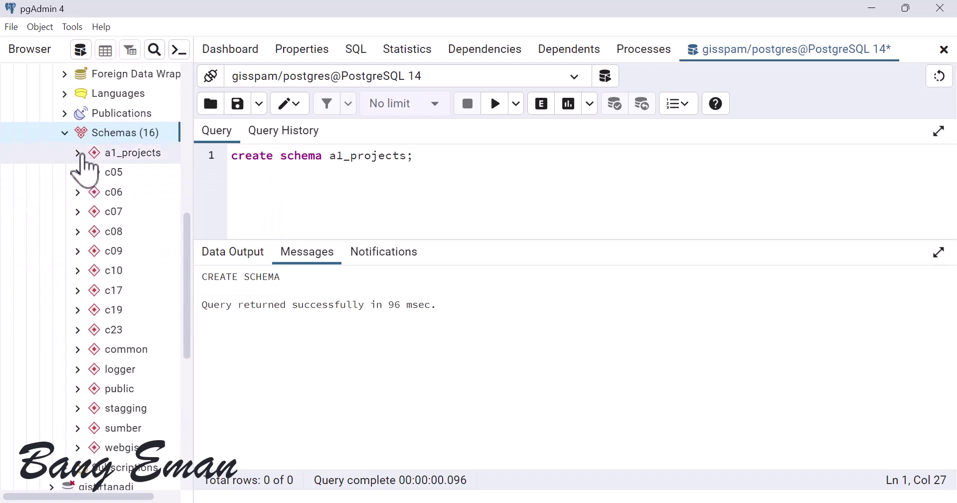
Expand the a1_projects schema down to its tables and select the qgis_projects table.
{"action": "left_click", "coordinate": [77, 152]}
{"action": "scroll", "coordinate": [122, 174], "scroll_direction": "down", "scroll_amount": 4}
{"action": "scroll", "coordinate": [136, 197], "scroll_direction": "up", "scroll_amount": 3}
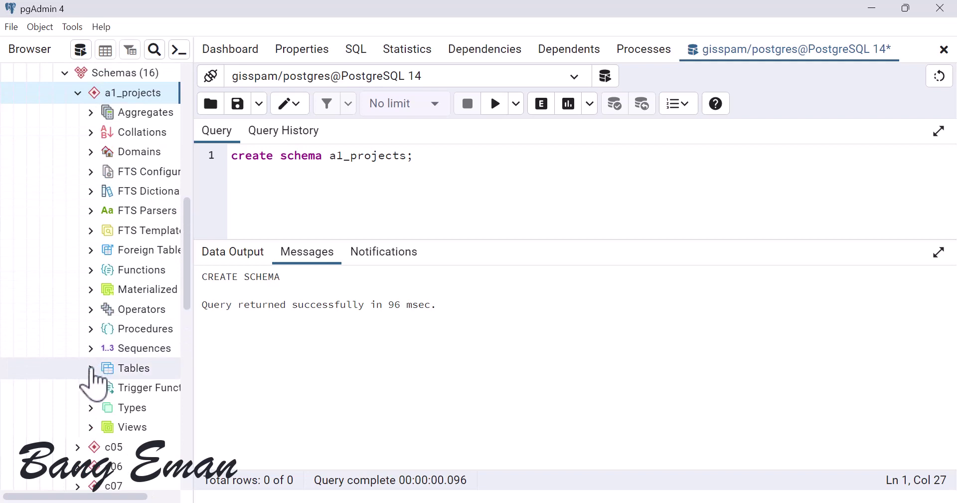
{"action": "left_click", "coordinate": [94, 367]}
{"action": "scroll", "coordinate": [152, 247], "scroll_direction": "up", "scroll_amount": 3}
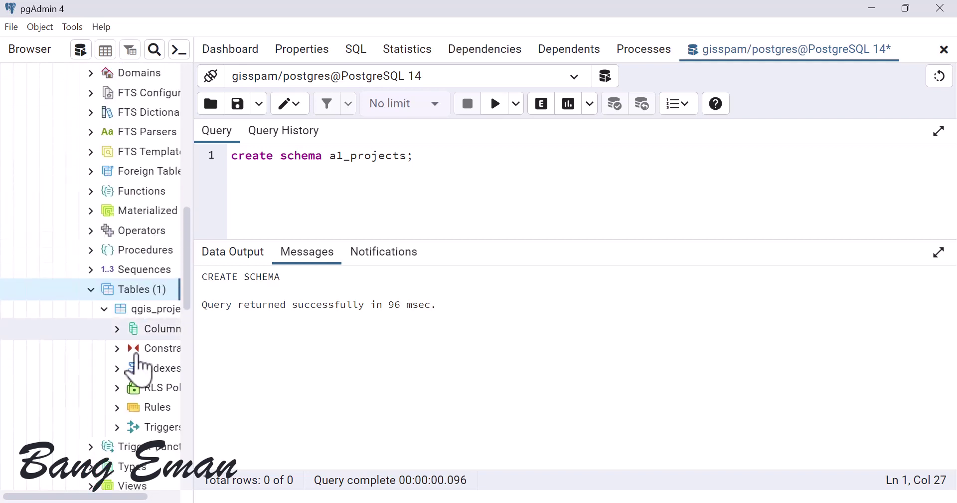
{"action": "left_click", "coordinate": [150, 309]}
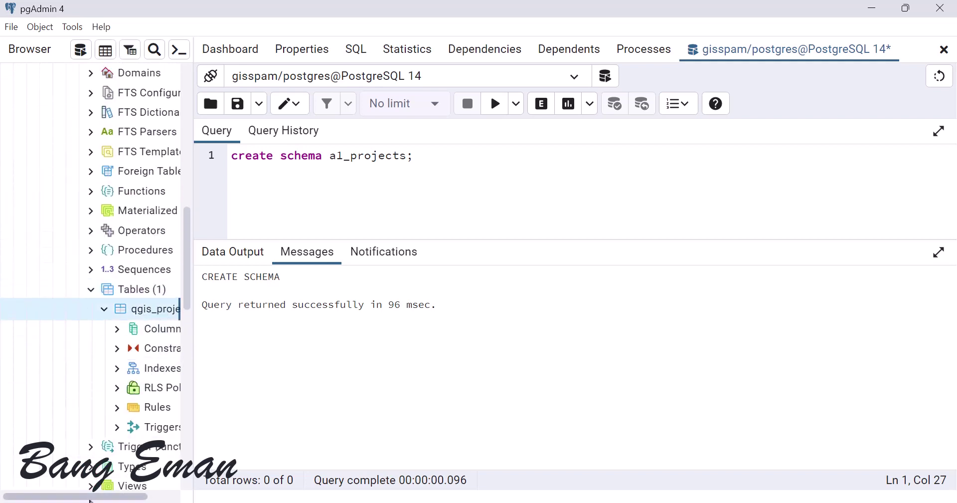
{"action": "scroll", "coordinate": [150, 309], "scroll_direction": "right", "scroll_amount": 2}
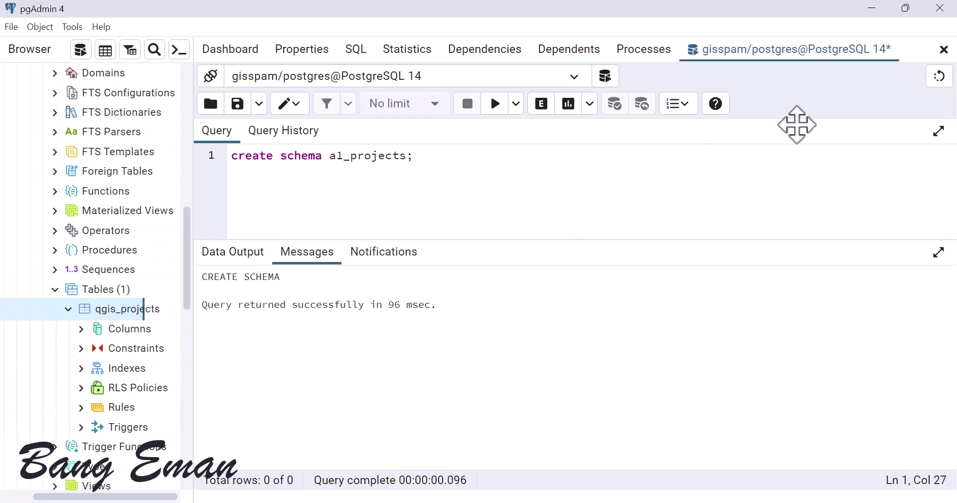
Discard the create schema query without saving, and generate and run a SELECT script for the qgis_projects table.
{"action": "left_click", "coordinate": [944, 50]}
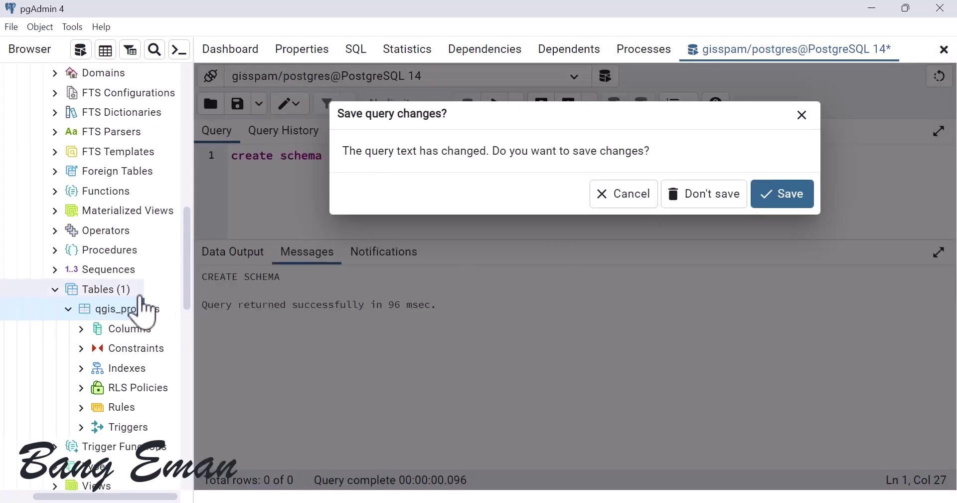
{"action": "left_click", "coordinate": [718, 197]}
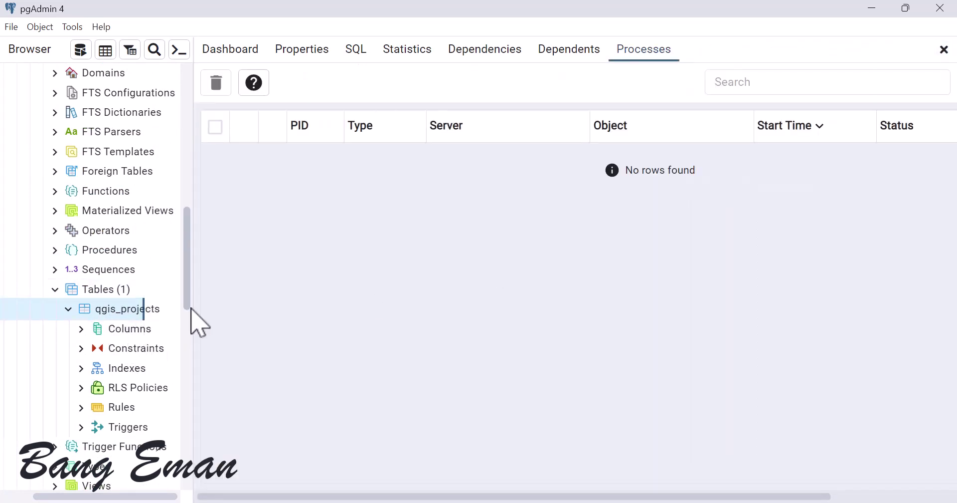
{"action": "right_click", "coordinate": [145, 308]}
{"action": "mouse_move", "coordinate": [200, 293]}
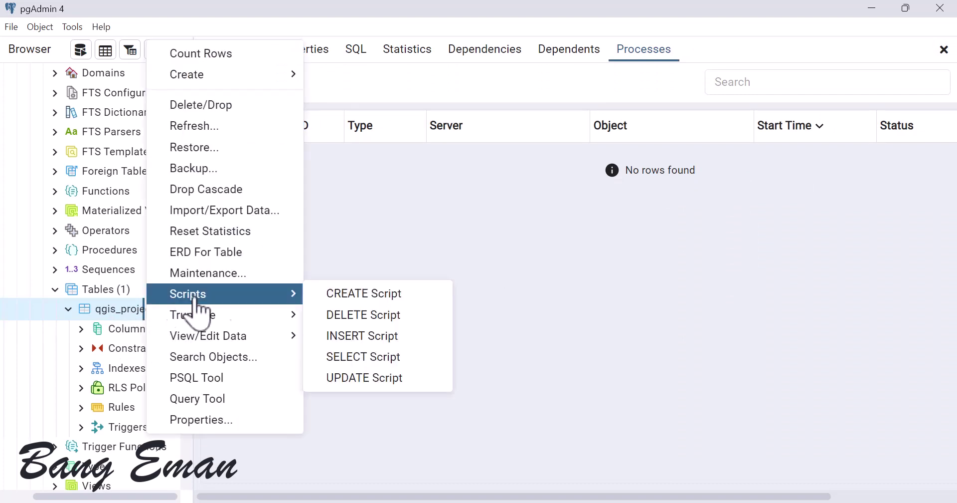
{"action": "left_click", "coordinate": [352, 357]}
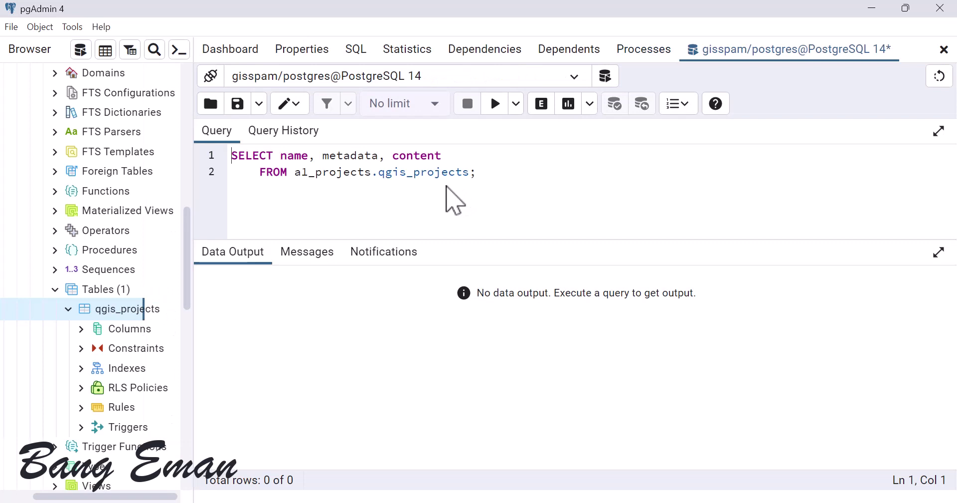
{"action": "left_click", "coordinate": [447, 188]}
{"action": "left_click", "coordinate": [495, 105]}
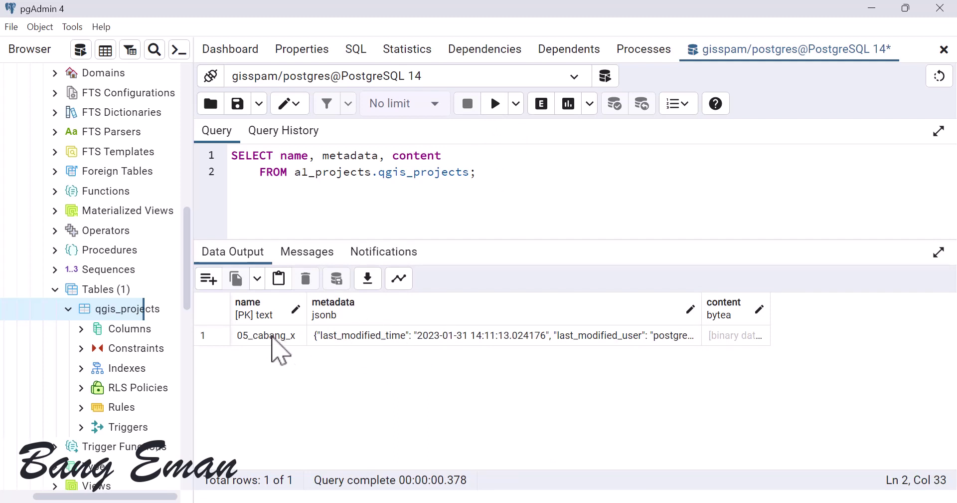
Examine the name and full metadata of the 05_cabang_x record in the query output without changing it.
{"action": "left_click", "coordinate": [270, 337]}
{"action": "left_click", "coordinate": [388, 339]}
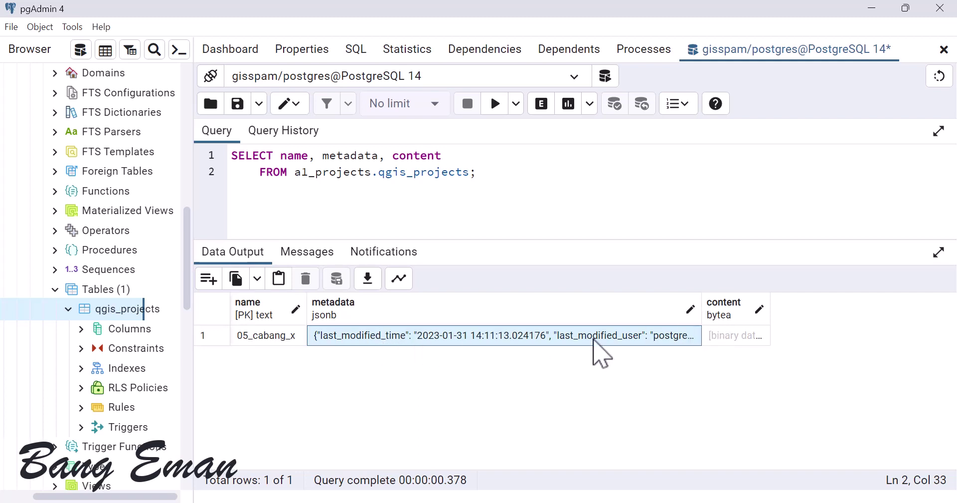
{"action": "double_click", "coordinate": [600, 338]}
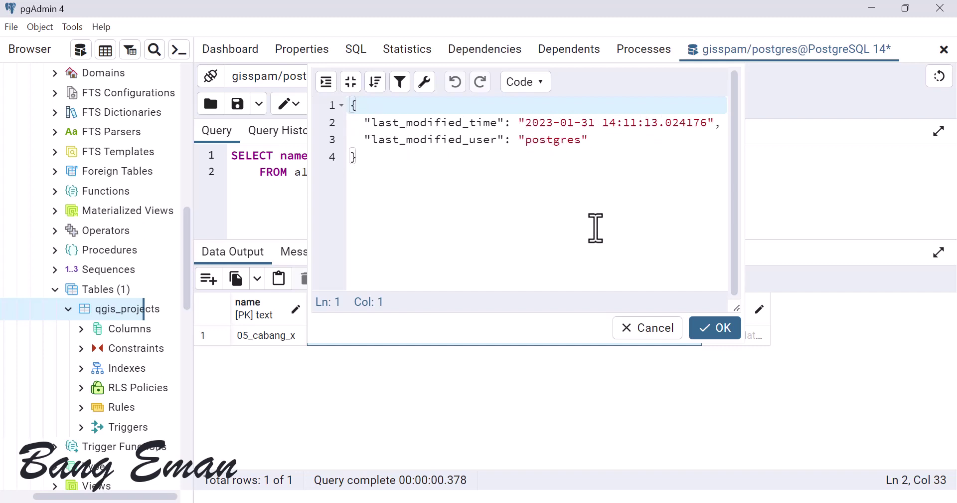
{"action": "left_click", "coordinate": [638, 328]}
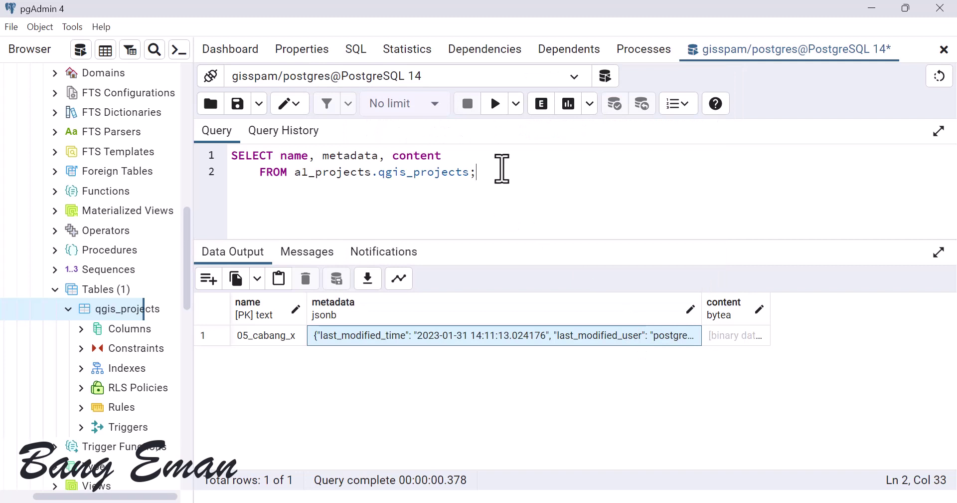
{"action": "left_click", "coordinate": [496, 180]}
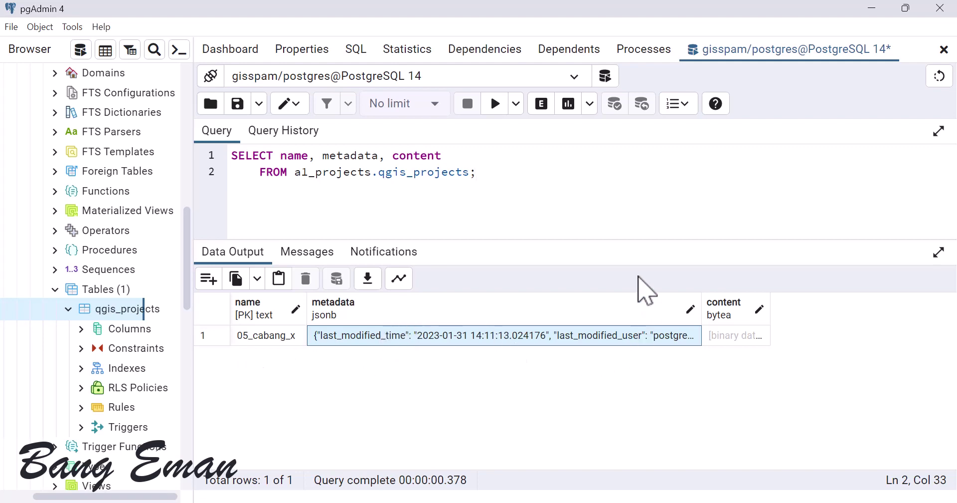
Switch back to QGIS, close it, and relaunch QGIS Desktop 3.22.14.
{"action": "key", "text": "alt+Tab"}
{"action": "left_click_drag", "start_coordinate": [389, 242], "coordinate": [364, 220]}
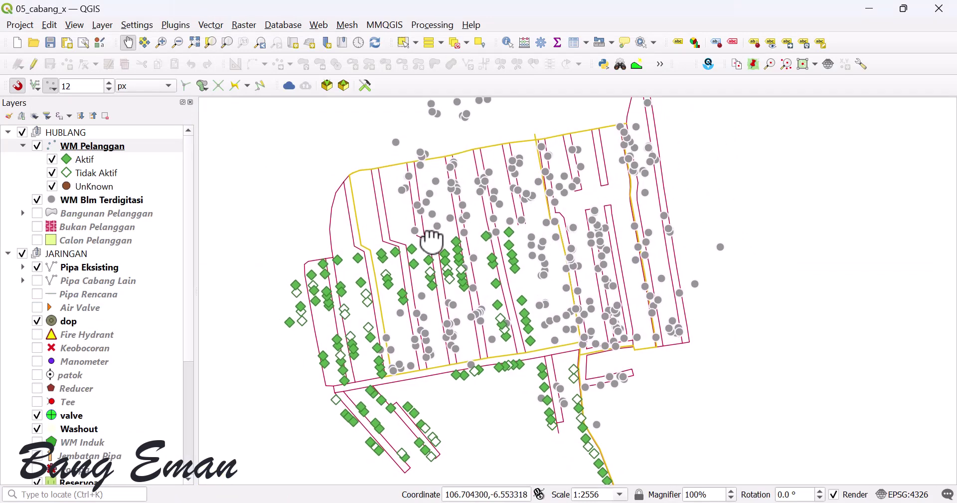
{"action": "left_click", "coordinate": [932, 4]}
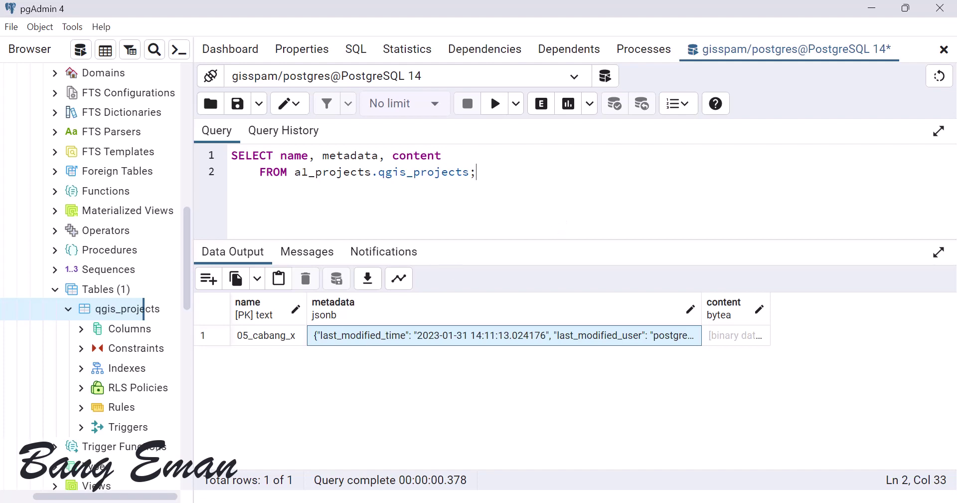
{"action": "key", "text": "super"}
{"action": "type", "text": "q"}
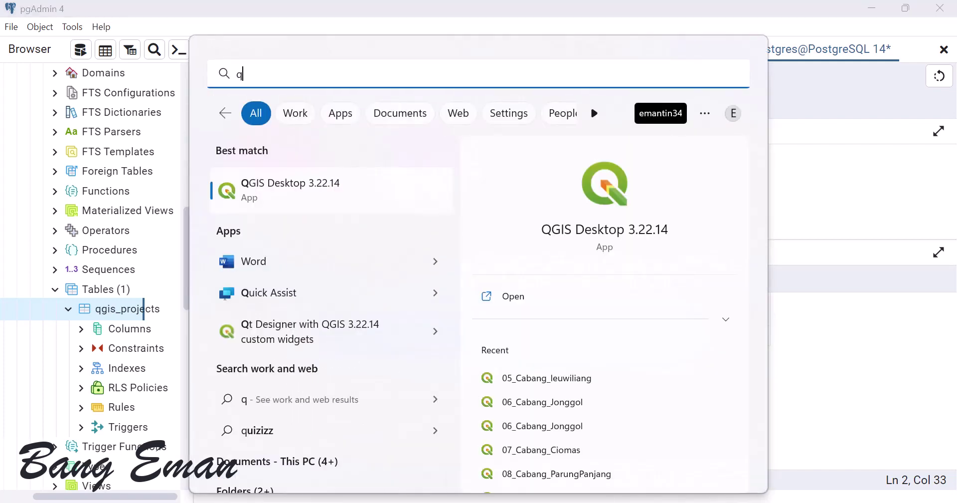
{"action": "type", "text": "g"}
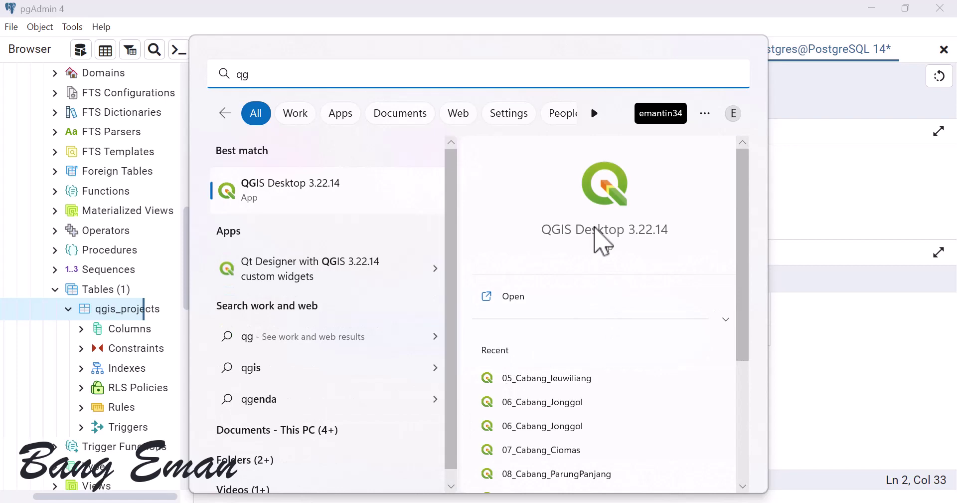
{"action": "left_click", "coordinate": [599, 237]}
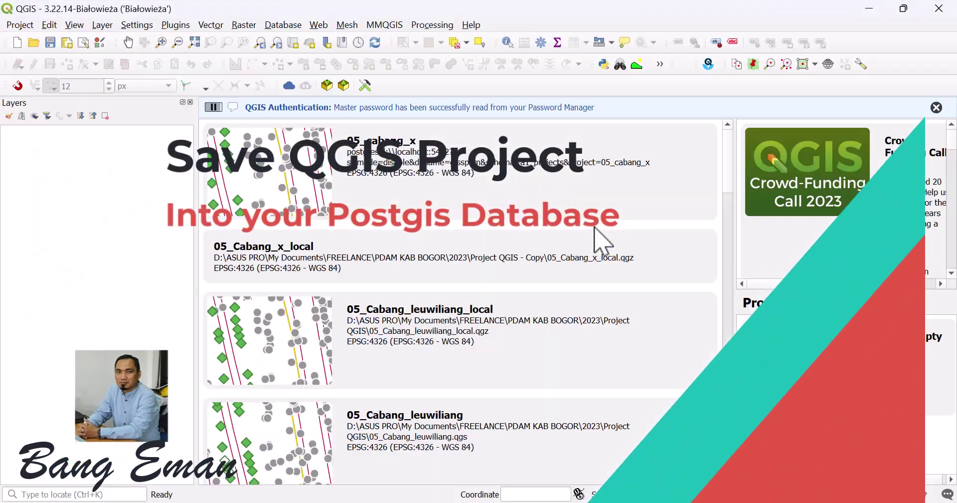
Start a new empty project and begin opening one from PostgreSQL, logging in as postgres with the database password.
{"action": "left_click", "coordinate": [17, 45]}
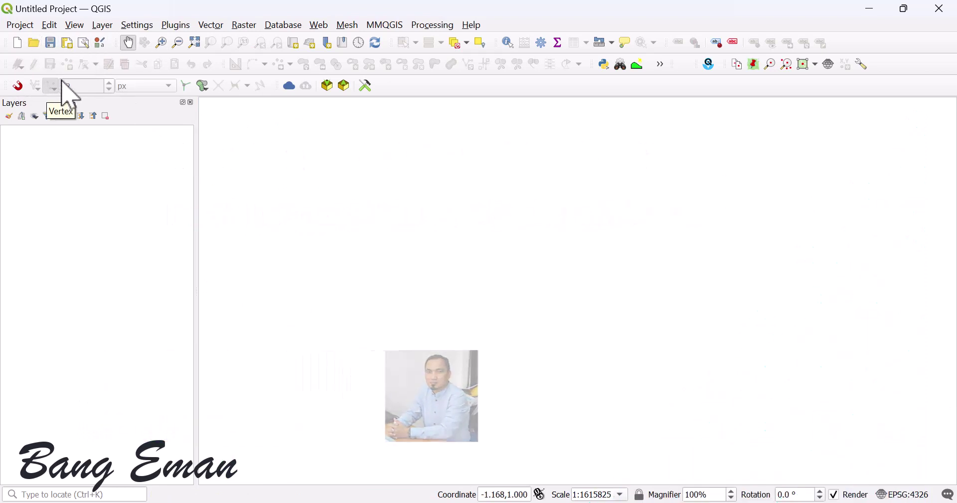
{"action": "left_click", "coordinate": [20, 26]}
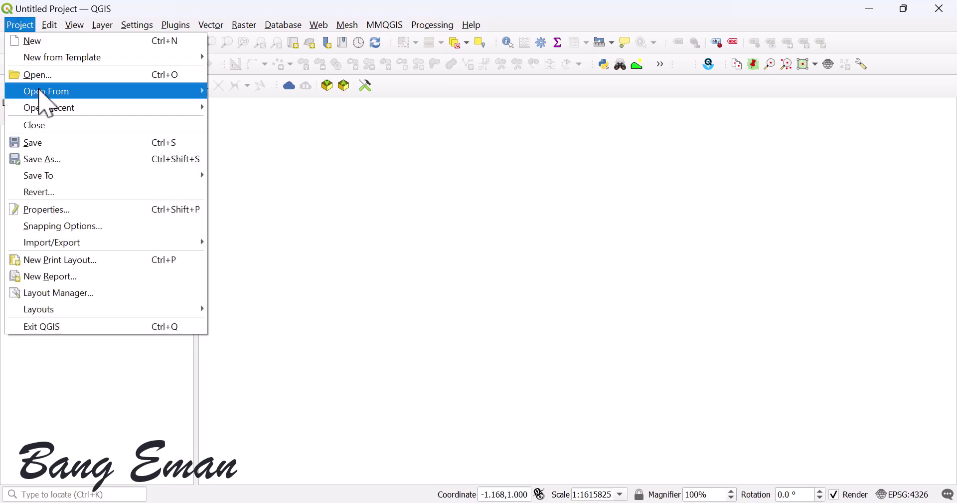
{"action": "mouse_move", "coordinate": [41, 92]}
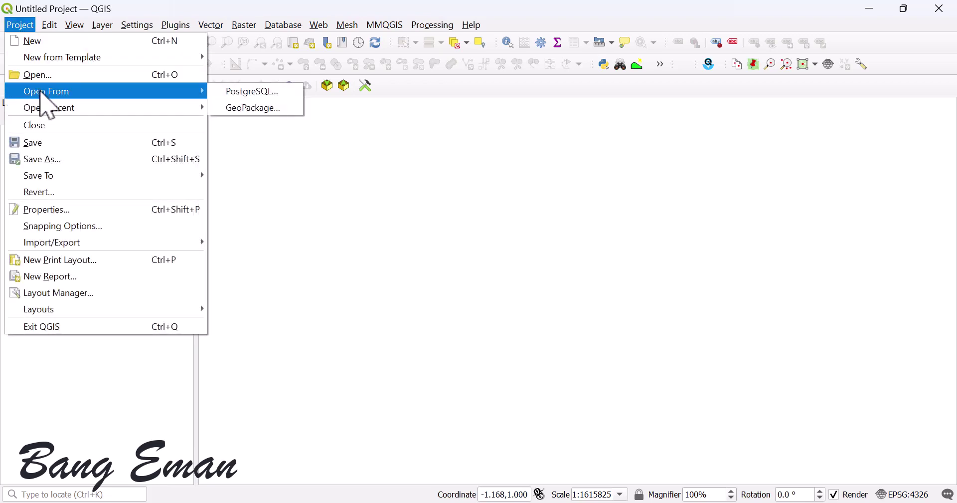
{"action": "left_click", "coordinate": [247, 97]}
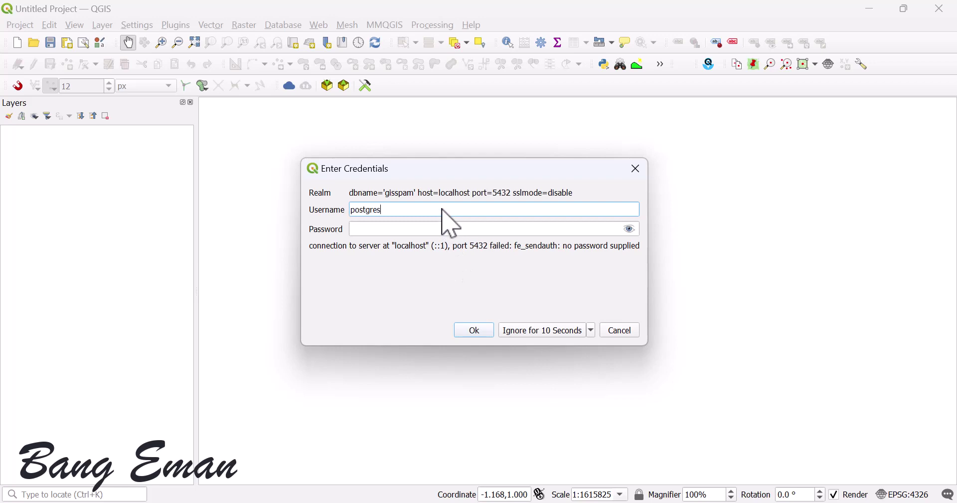
{"action": "key", "text": "Tab"}
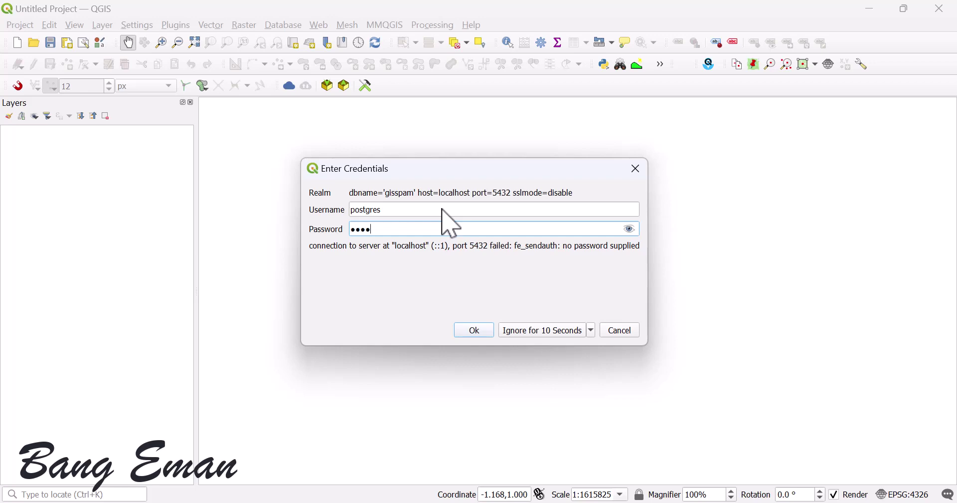
{"action": "left_click", "coordinate": [471, 331]}
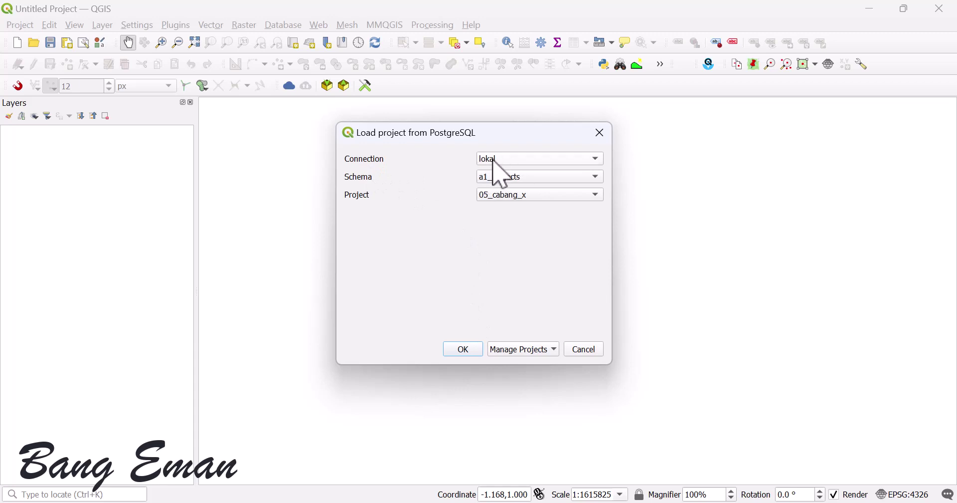
Load the 05_cabang_x project from the a1_projects schema of the lokal connection and look over its map.
{"action": "left_click", "coordinate": [531, 194]}
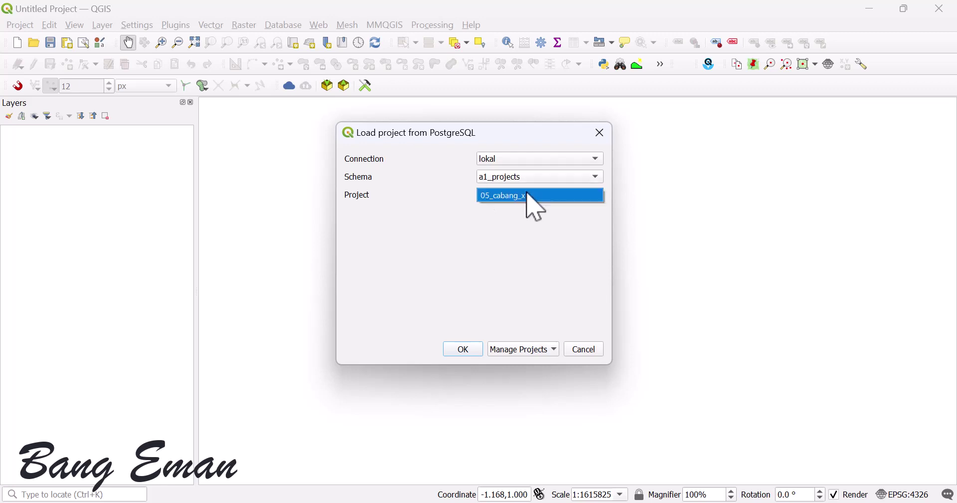
{"action": "left_click", "coordinate": [499, 216]}
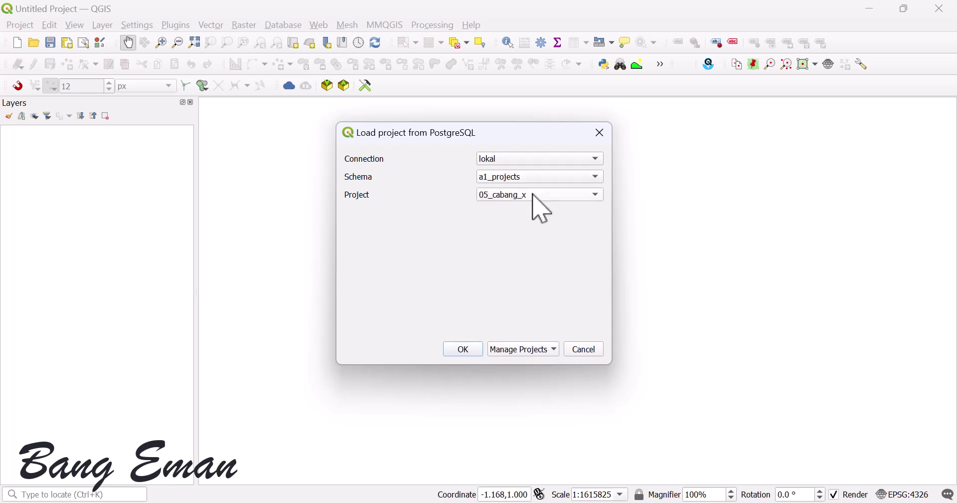
{"action": "left_click", "coordinate": [525, 195]}
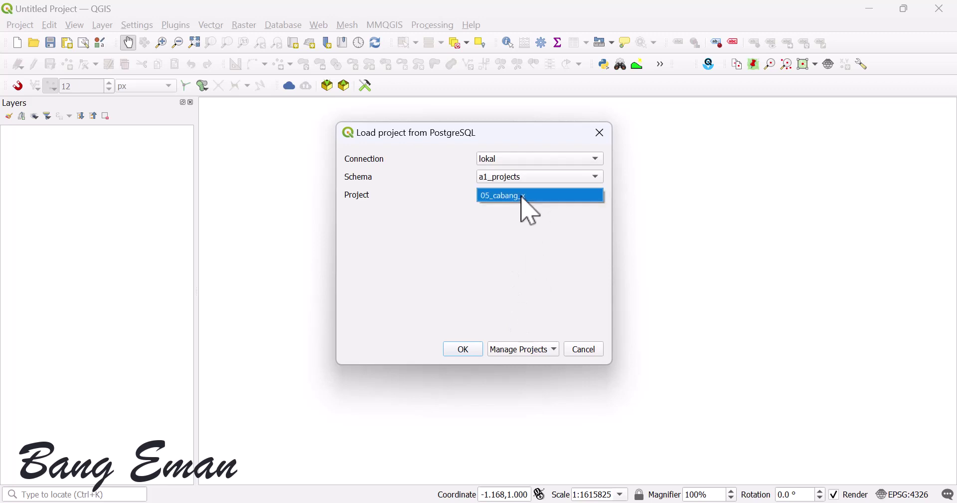
{"action": "left_click", "coordinate": [542, 265]}
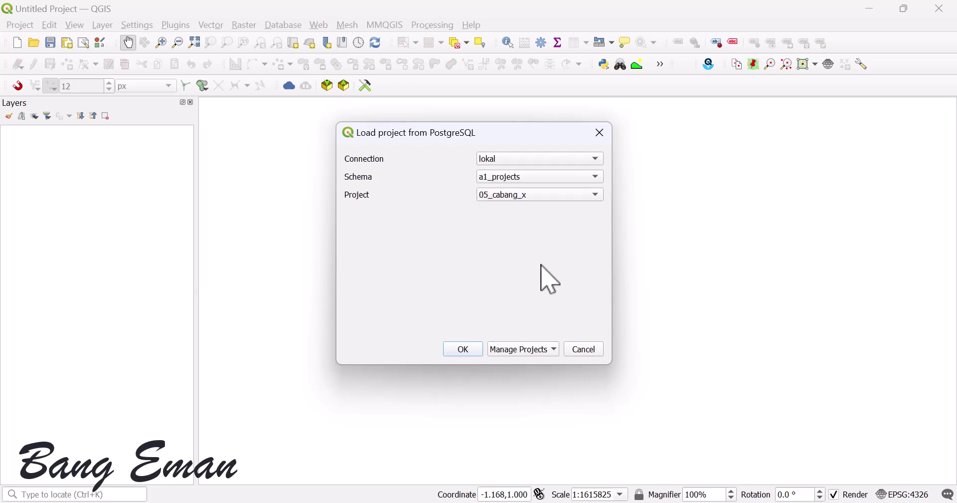
{"action": "left_click", "coordinate": [464, 349]}
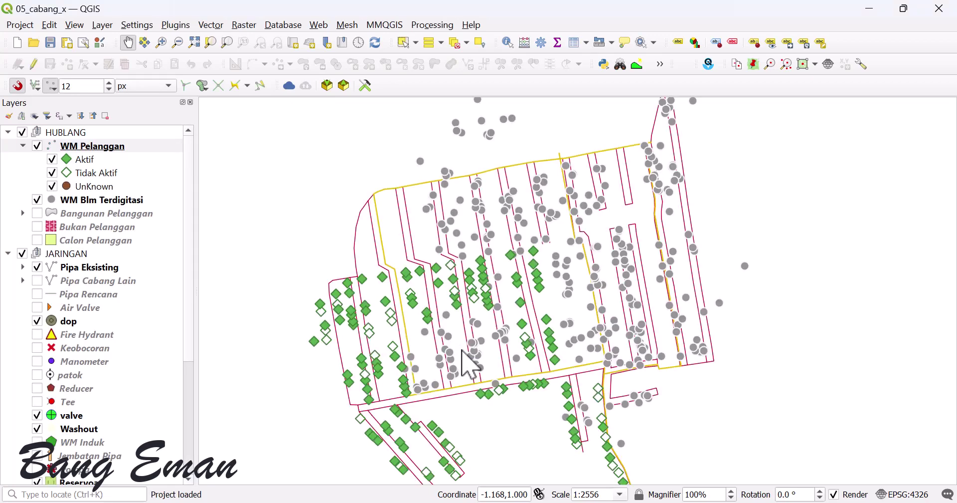
{"action": "mouse_move", "coordinate": [503, 290]}
{"action": "left_mouse_down"}
{"action": "mouse_move", "coordinate": [538, 290]}
{"action": "mouse_move", "coordinate": [505, 284]}
{"action": "left_mouse_up"}
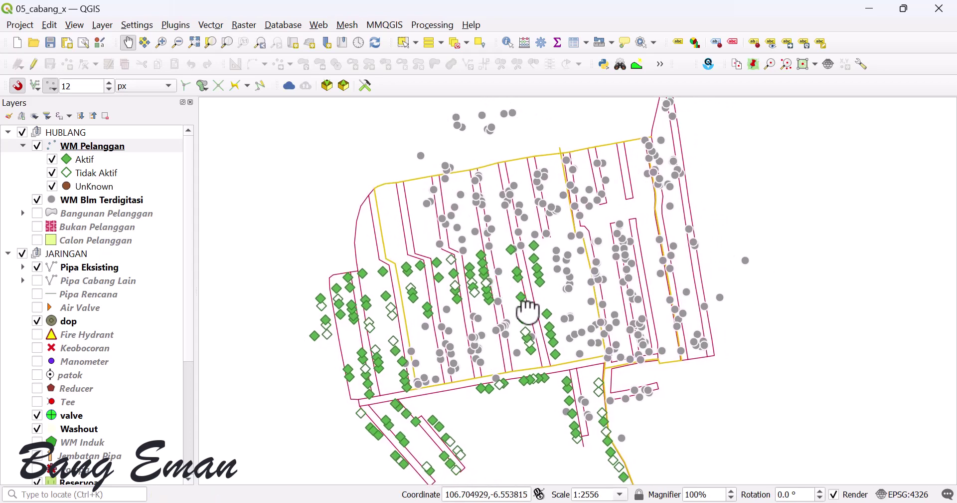
{"action": "left_click_drag", "start_coordinate": [488, 304], "coordinate": [464, 300]}
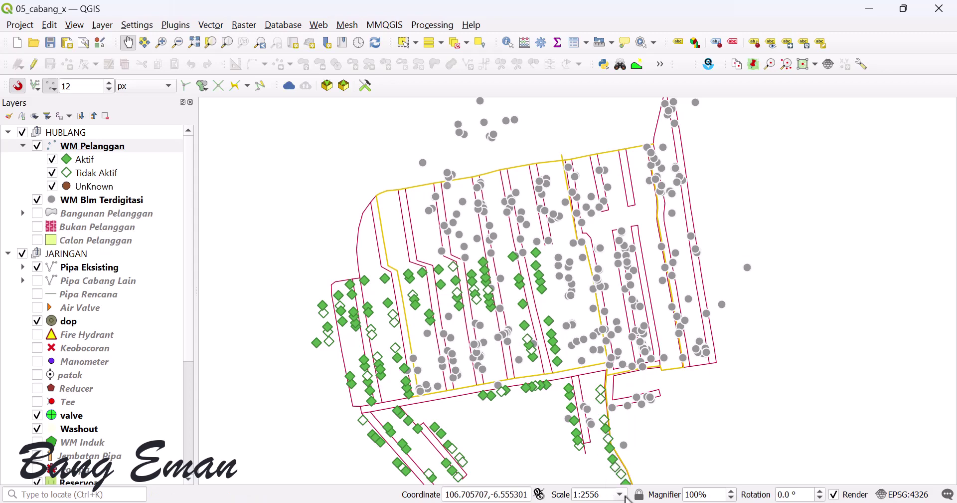
Switch to pgAdmin, highlight the a1_projects schema name in the qgis_projects query, and return to the QGIS map.
{"action": "left_click", "coordinate": [646, 502]}
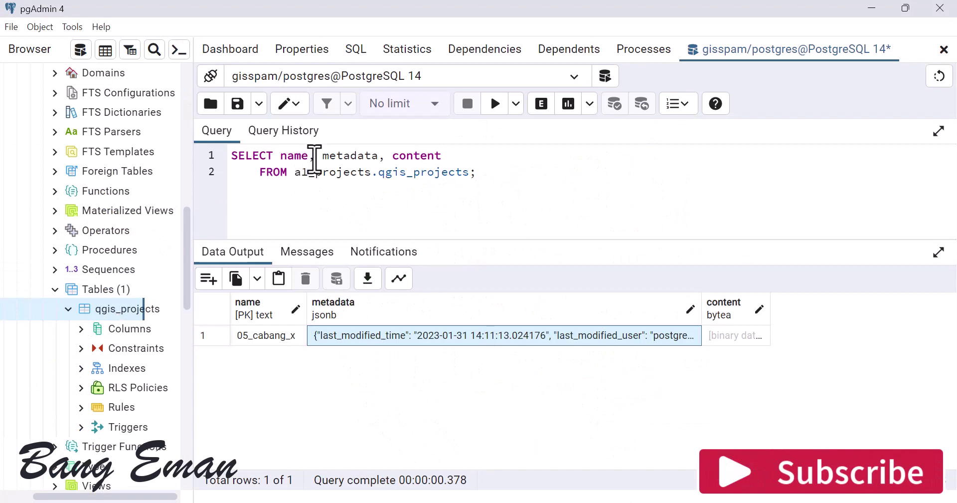
{"action": "double_click", "coordinate": [325, 177]}
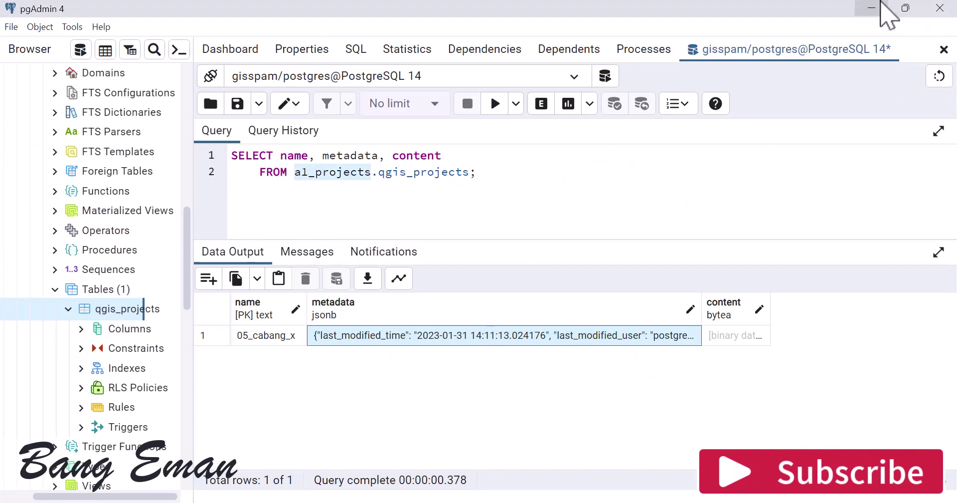
{"action": "left_click", "coordinate": [872, 8]}
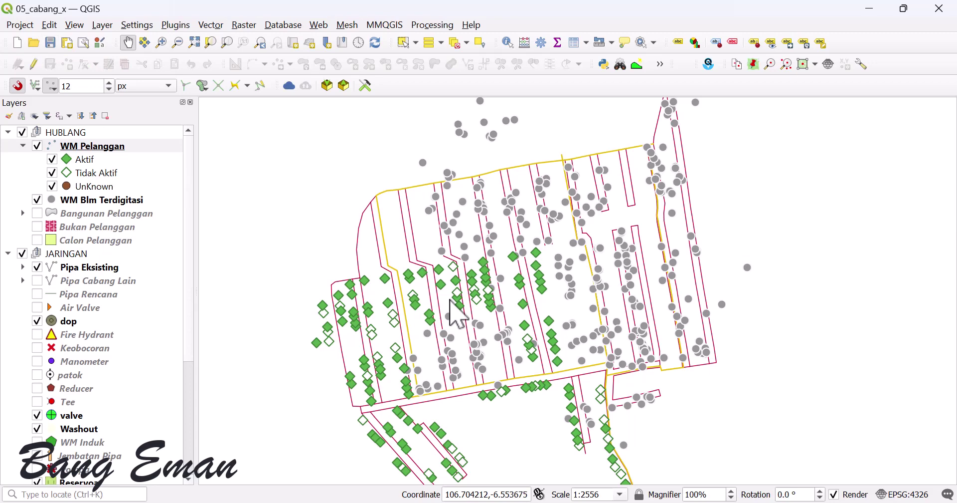
{"action": "left_click_drag", "start_coordinate": [786, 304], "coordinate": [782, 296]}
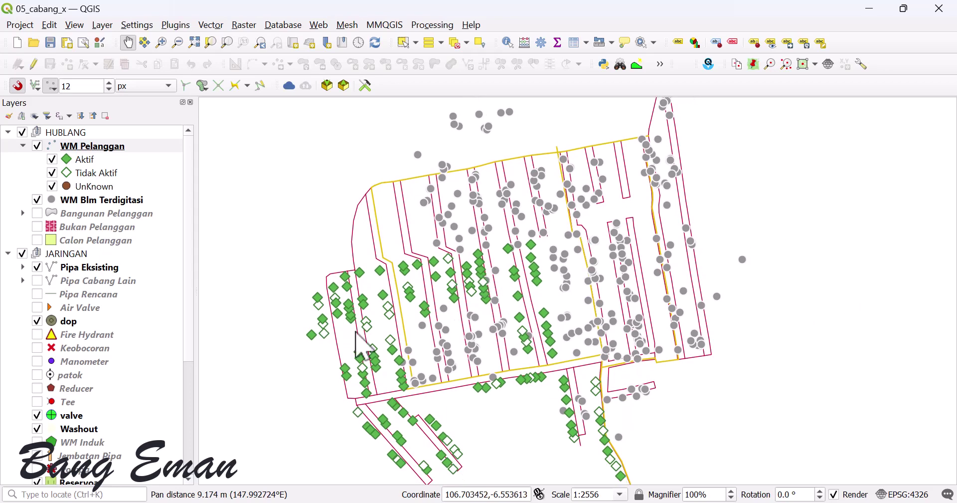